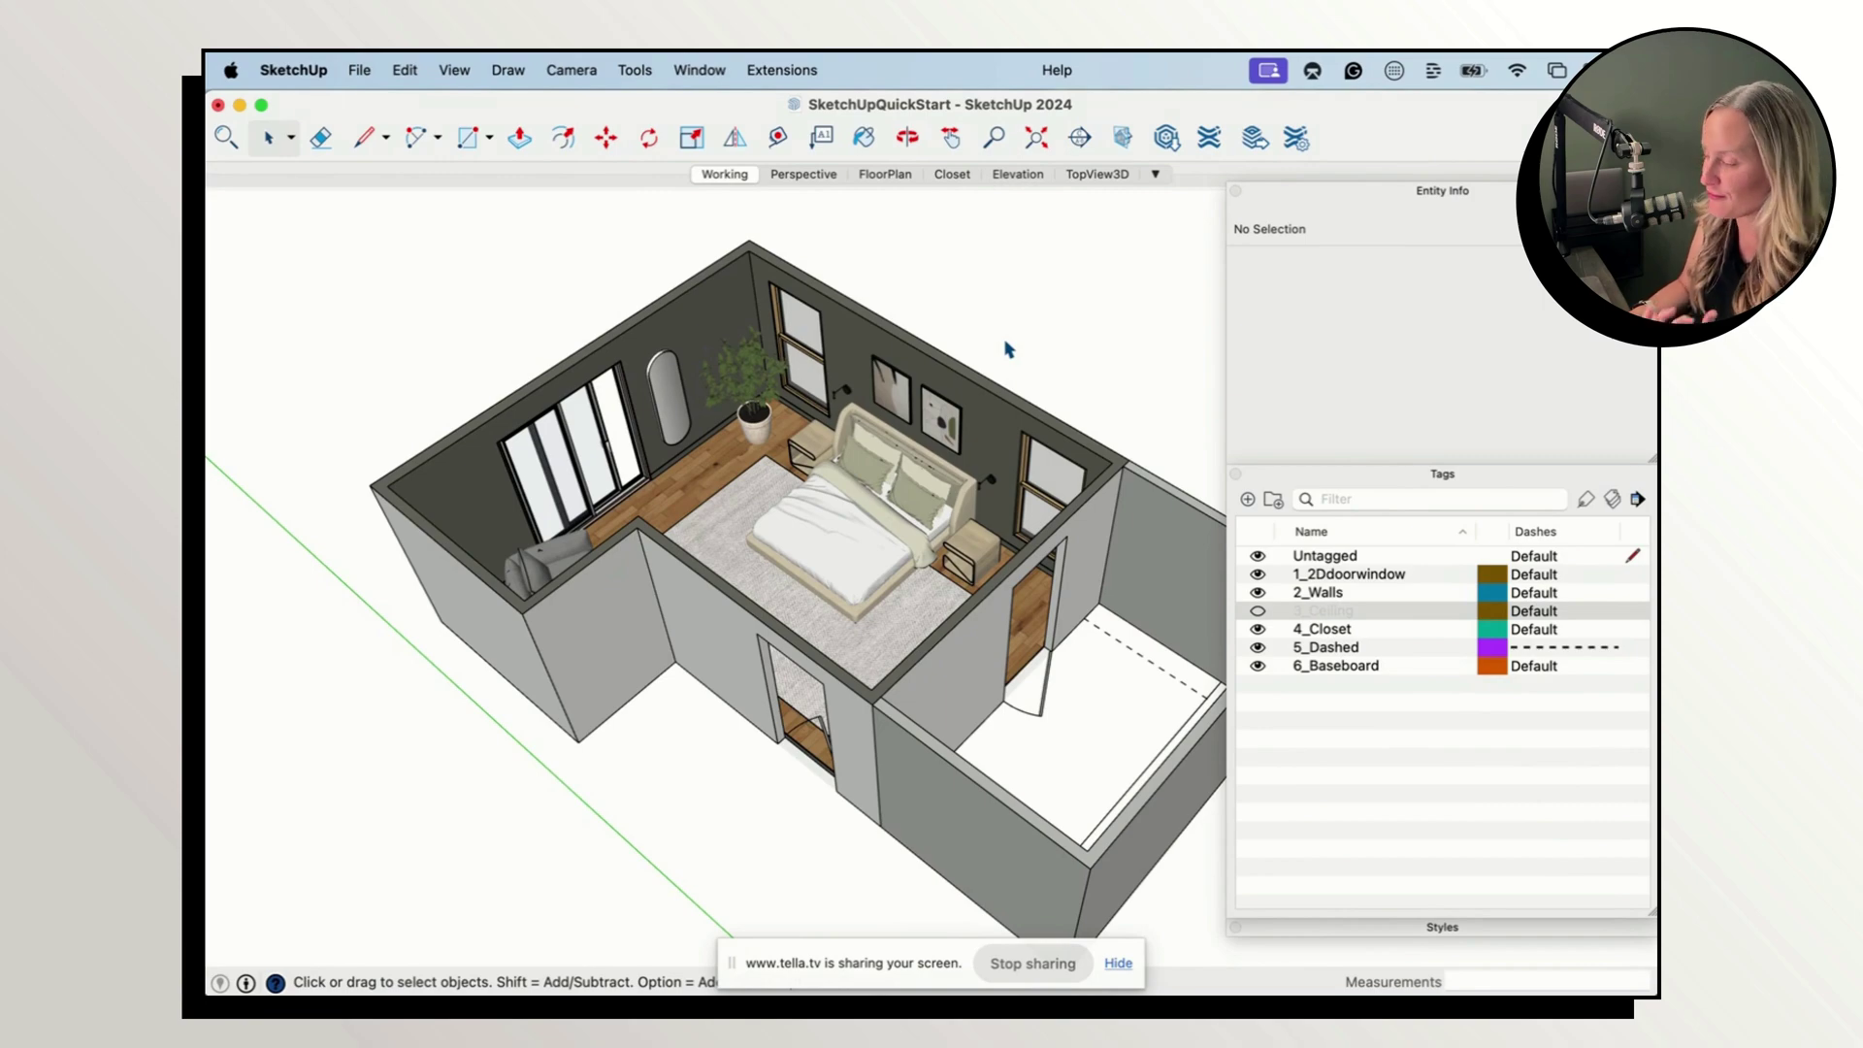
Step: Make the 3_Ceiling tag visible again and toggle Hidden Geometry display from the View menu
click(1257, 610)
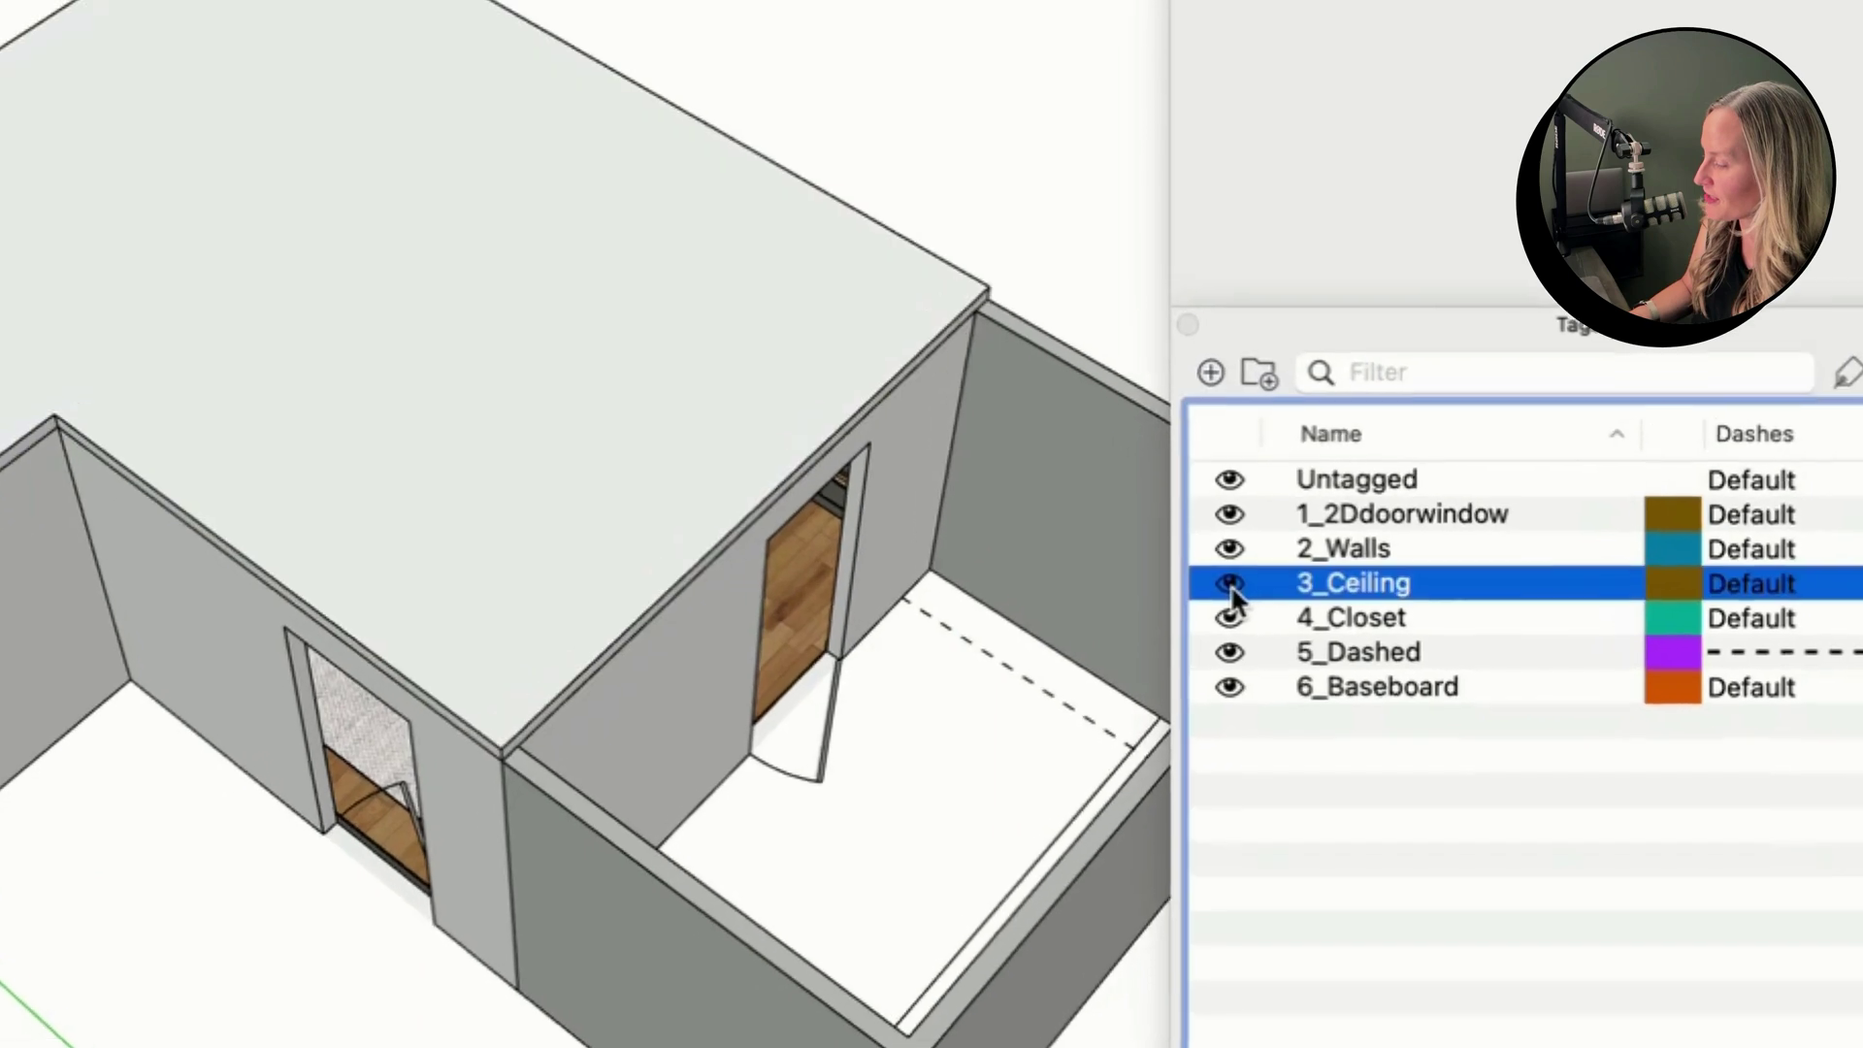
scroll(844, 388, down, 3)
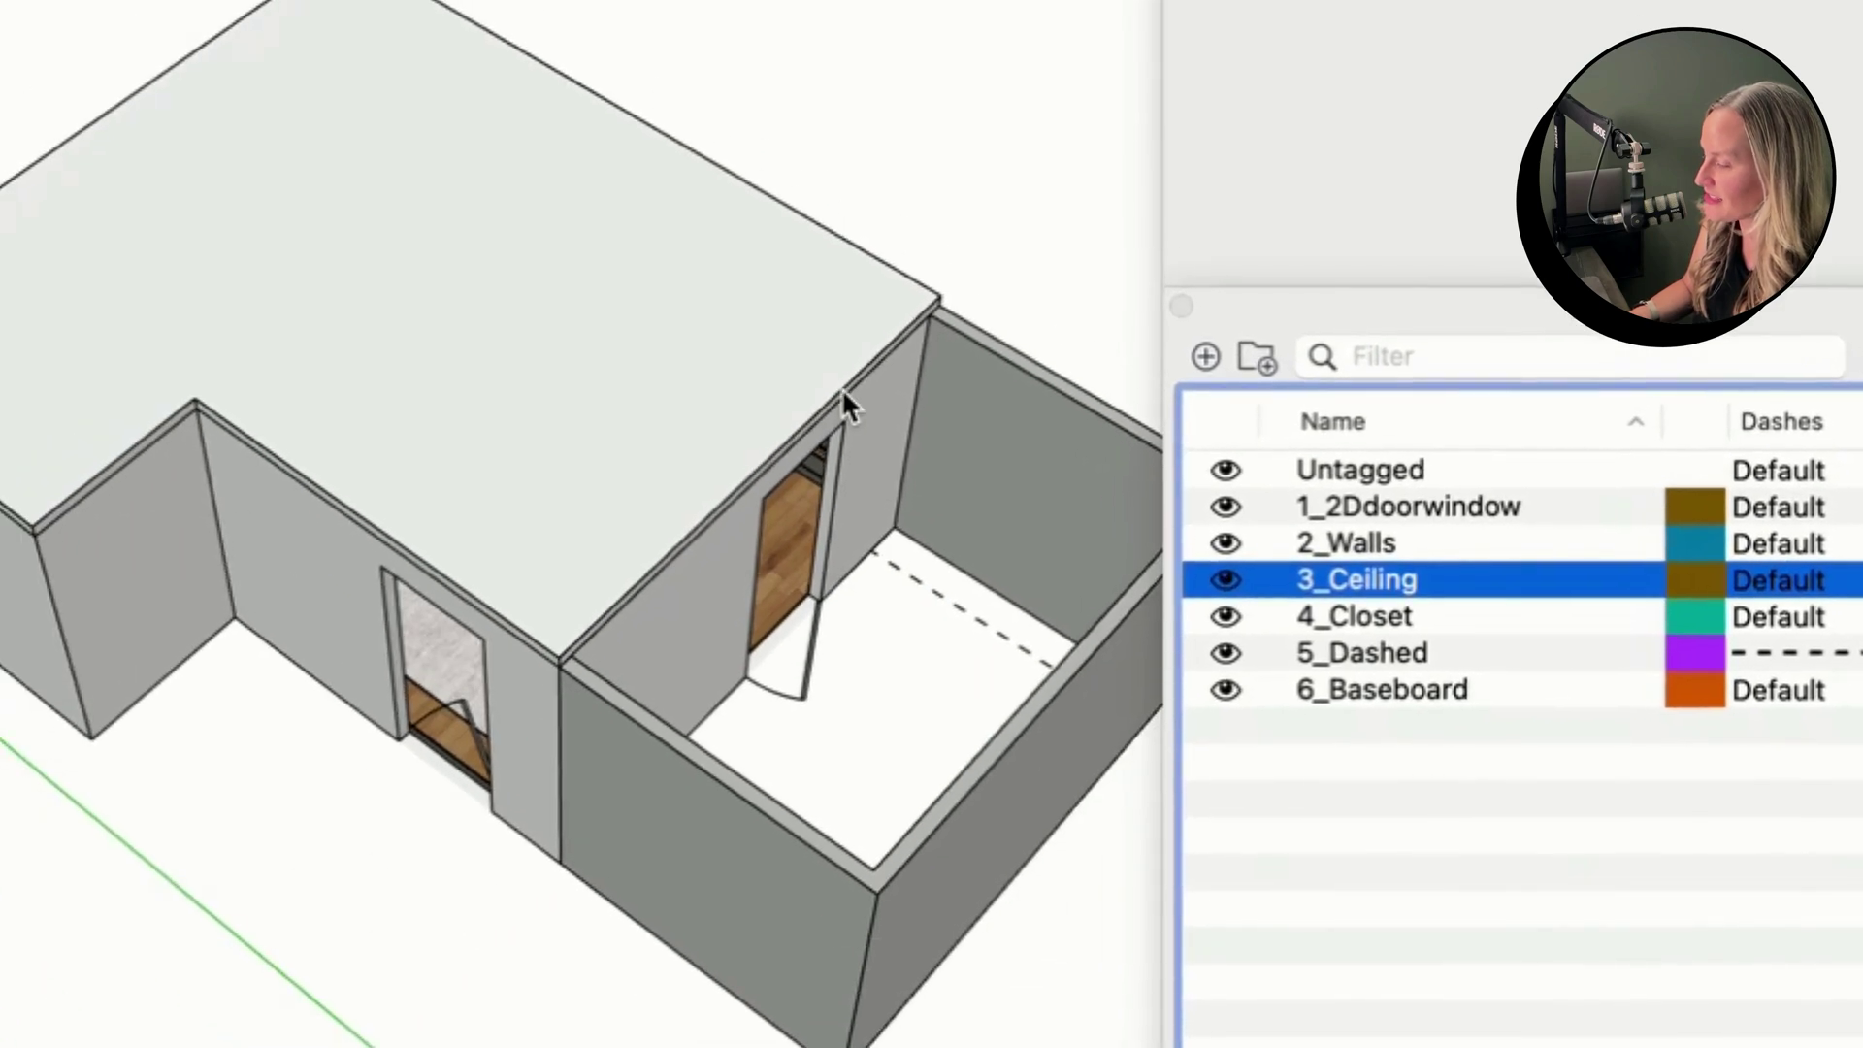
click(75, 20)
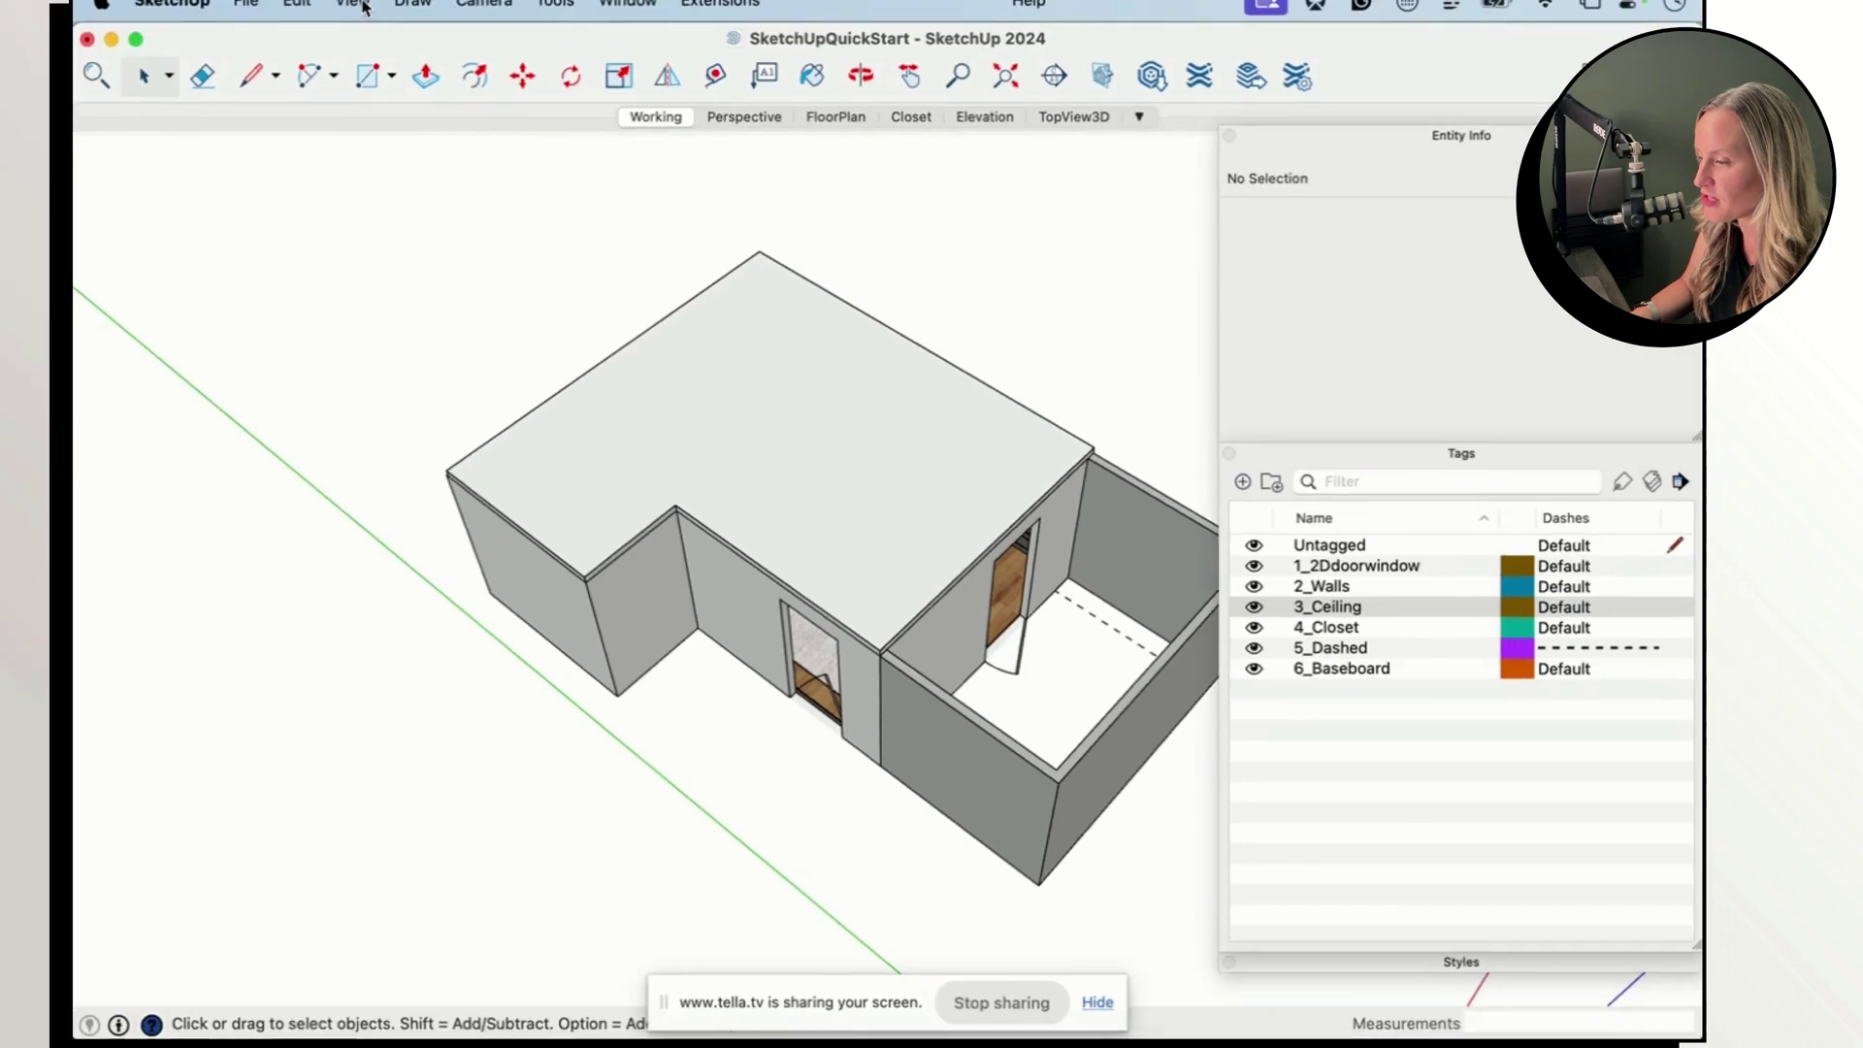
click(355, 6)
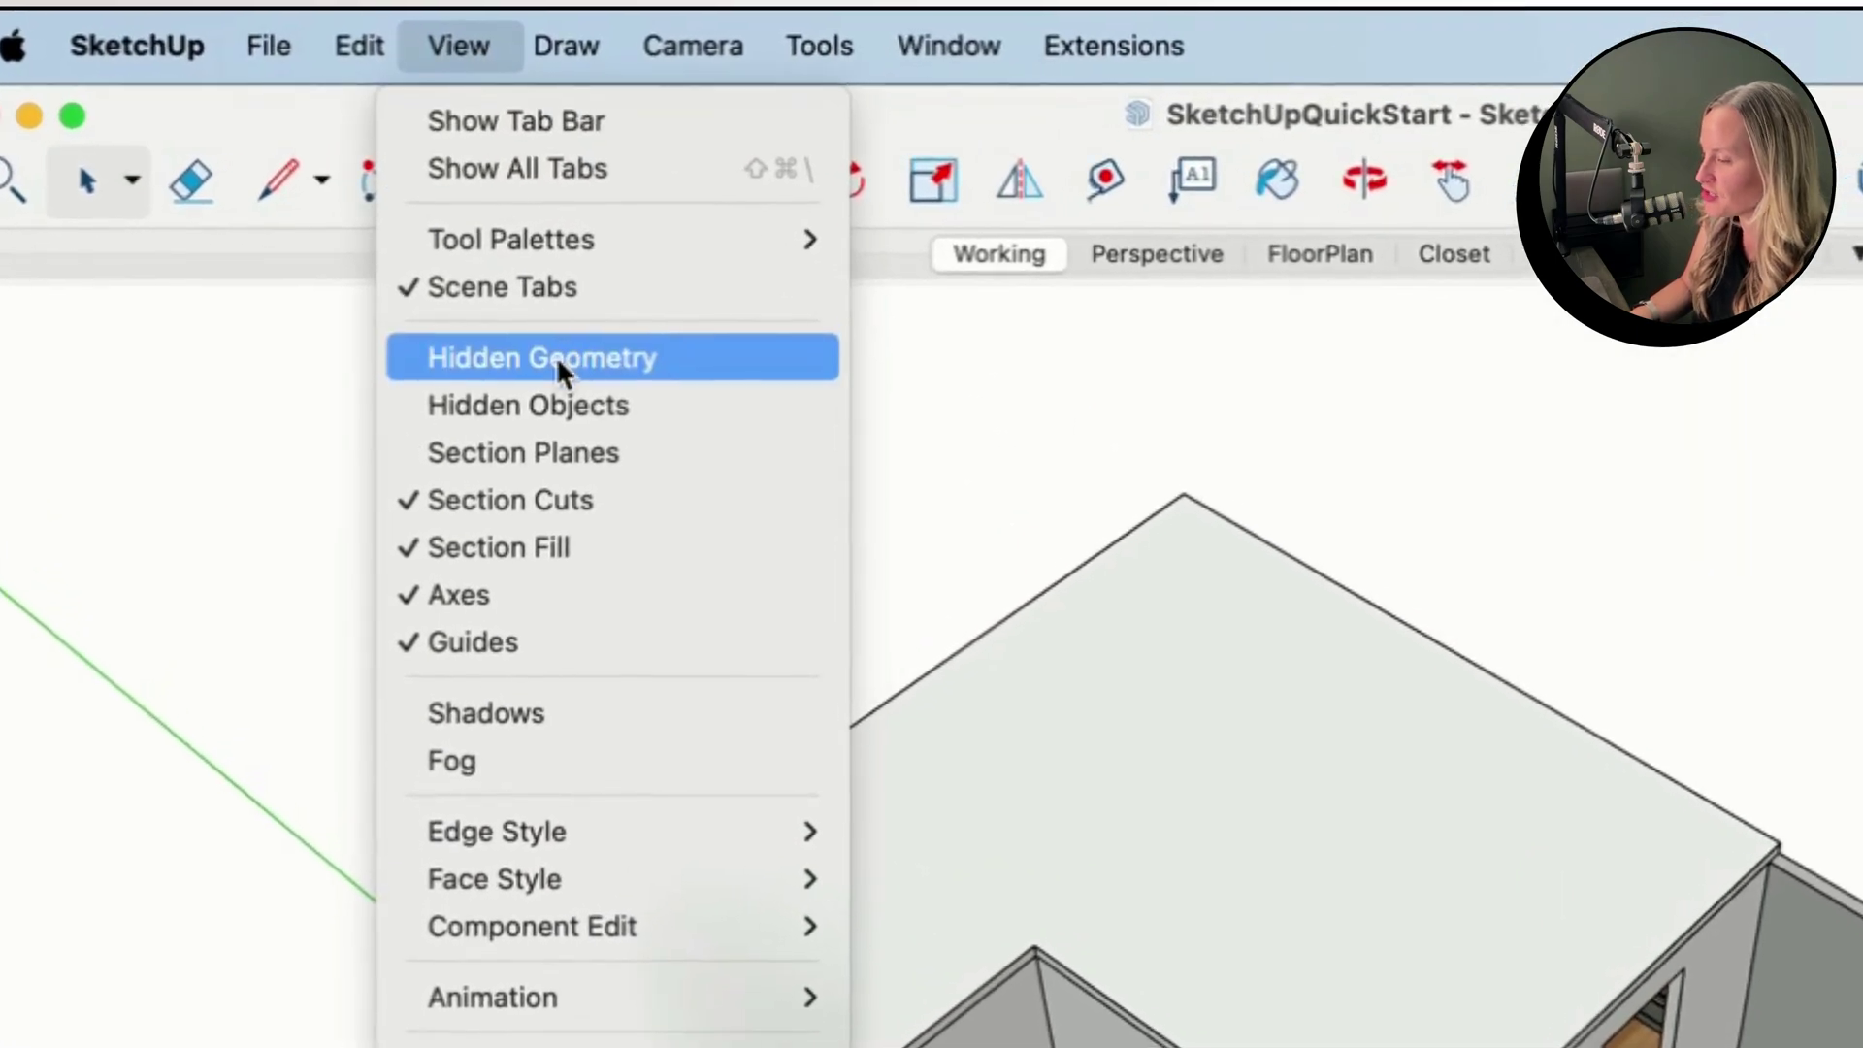
click(556, 357)
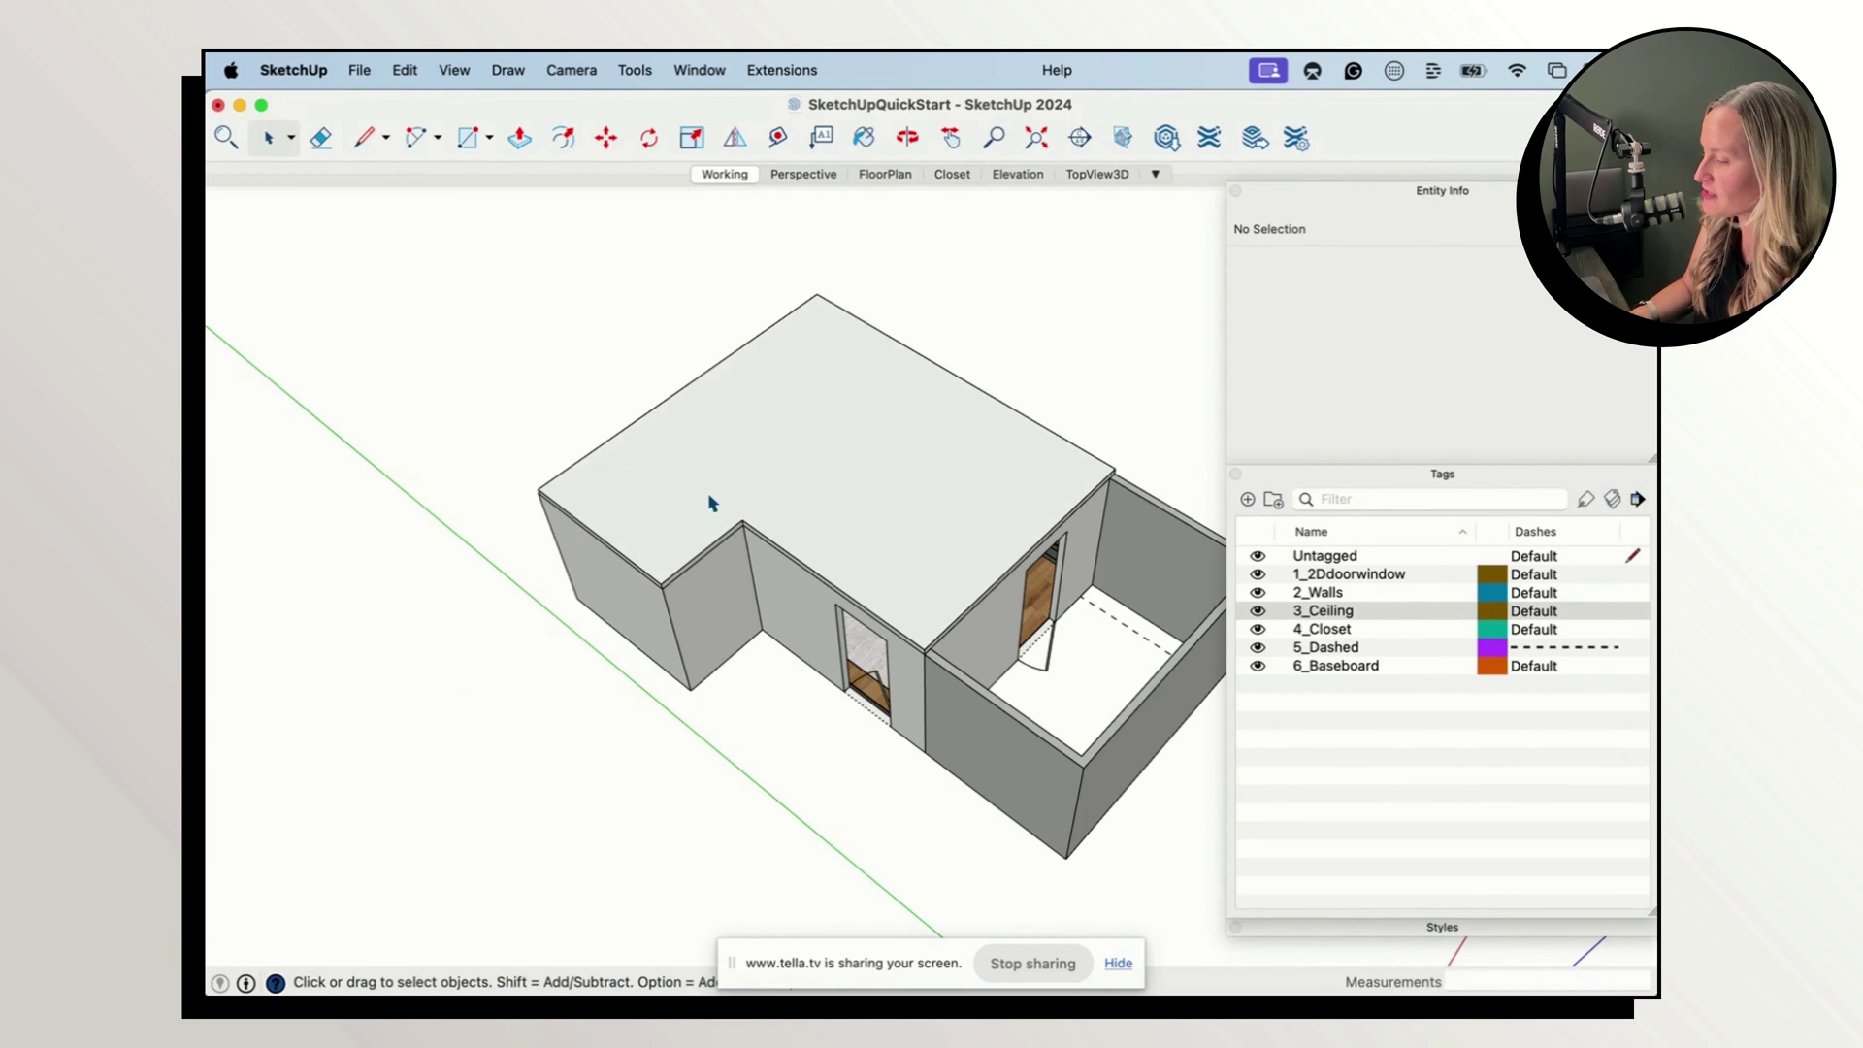
scroll(713, 503, down, 1)
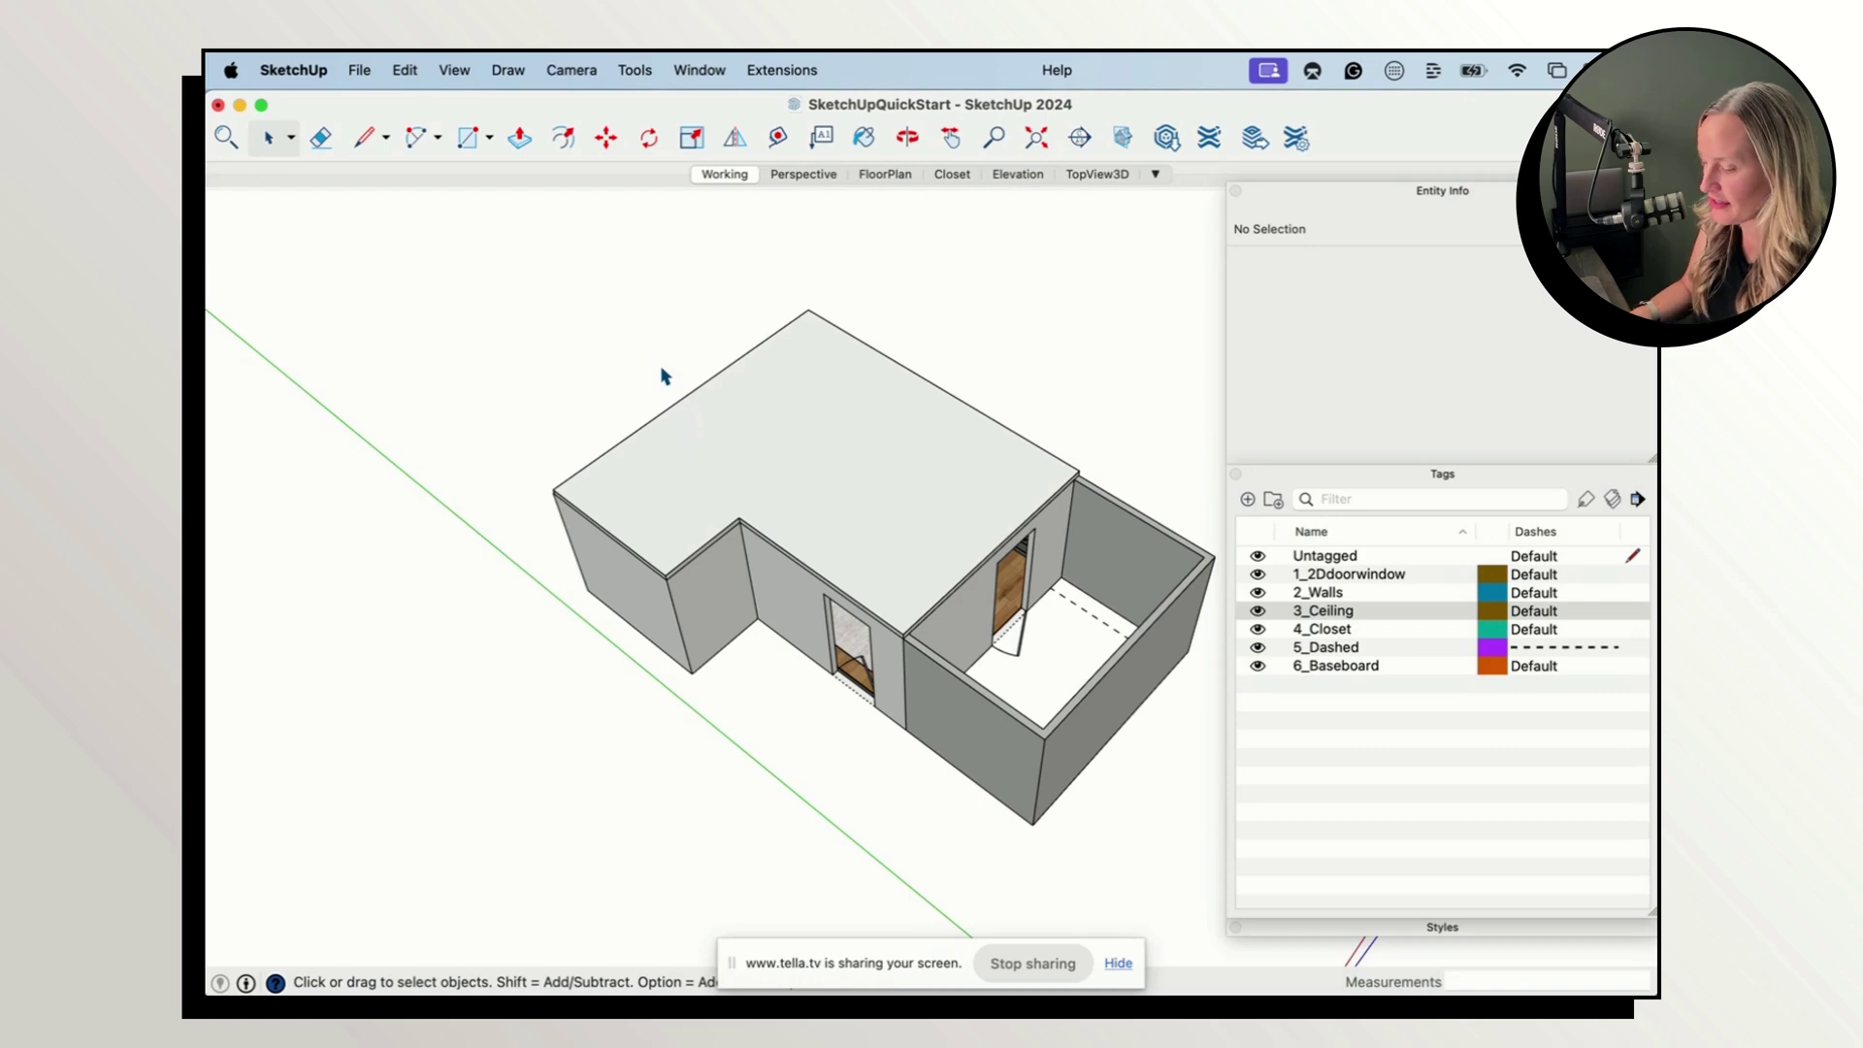
Step: Select everything in the model and switch to X-ray to see inside the room
key(super+a)
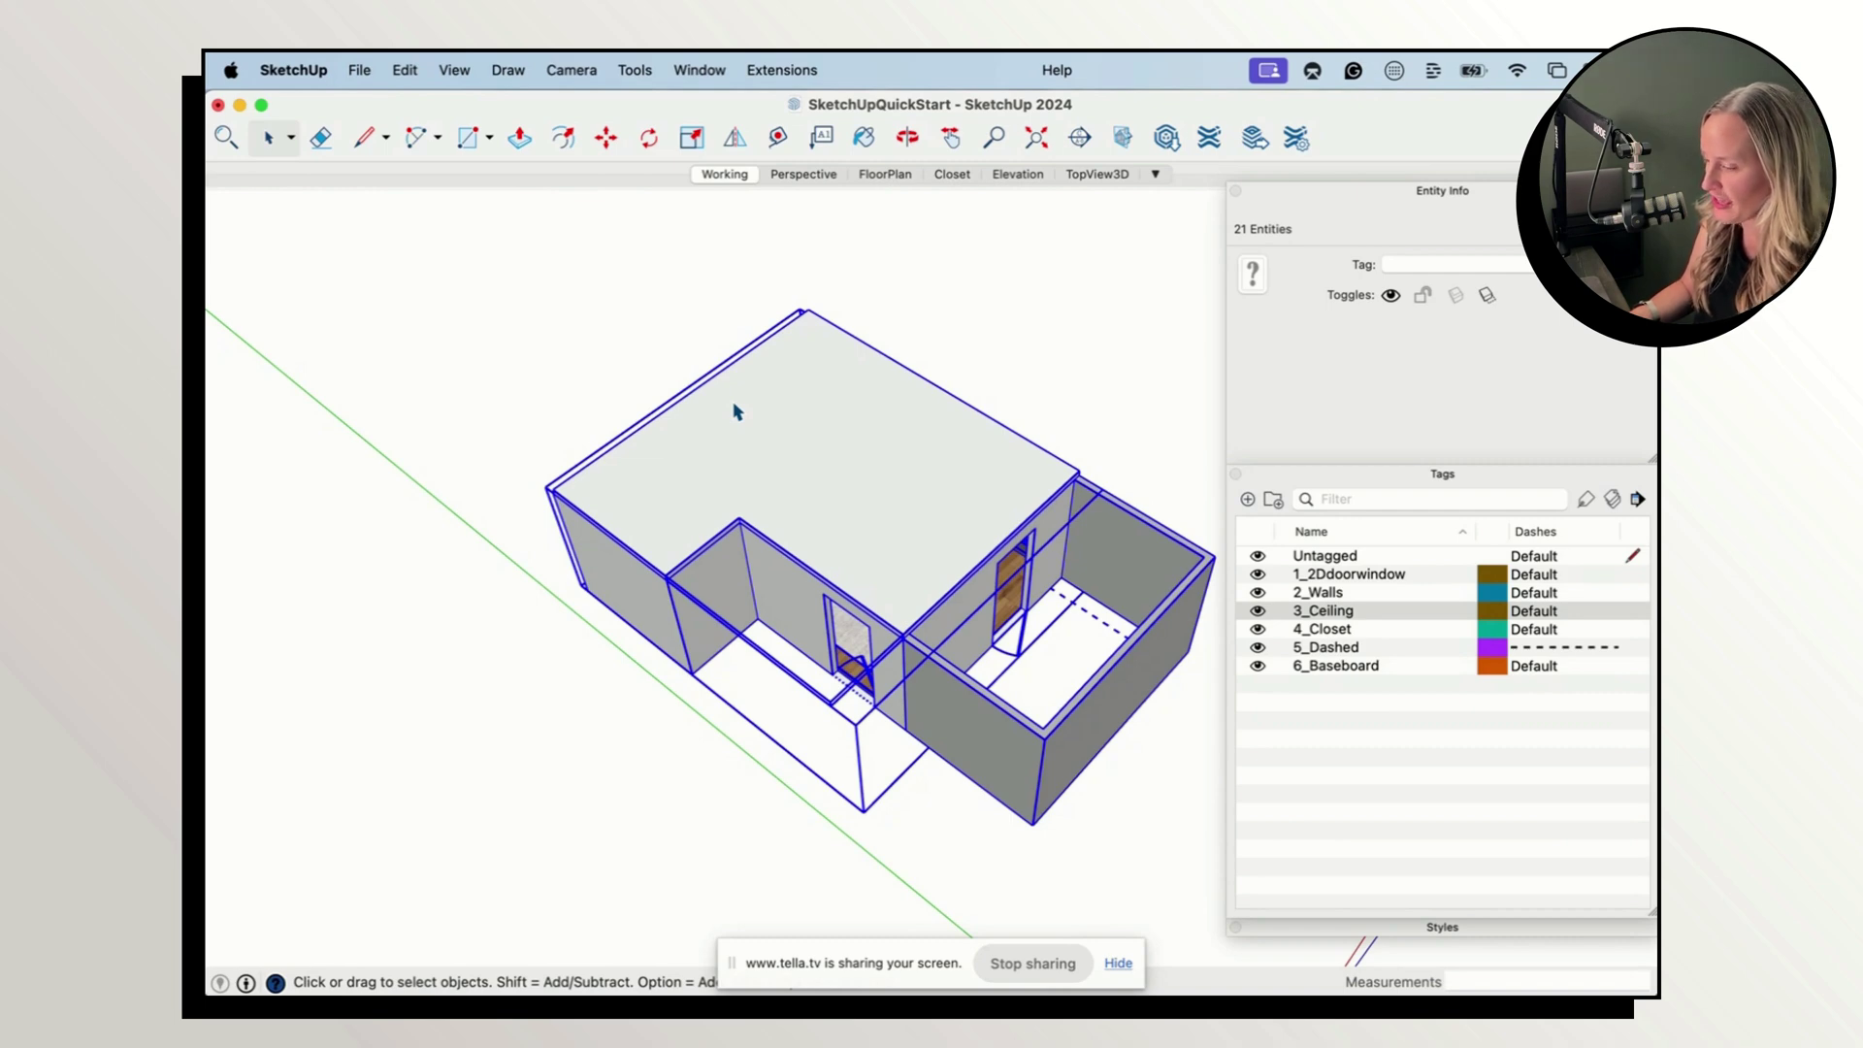
key(alt+x)
scroll(971, 525, up, 5)
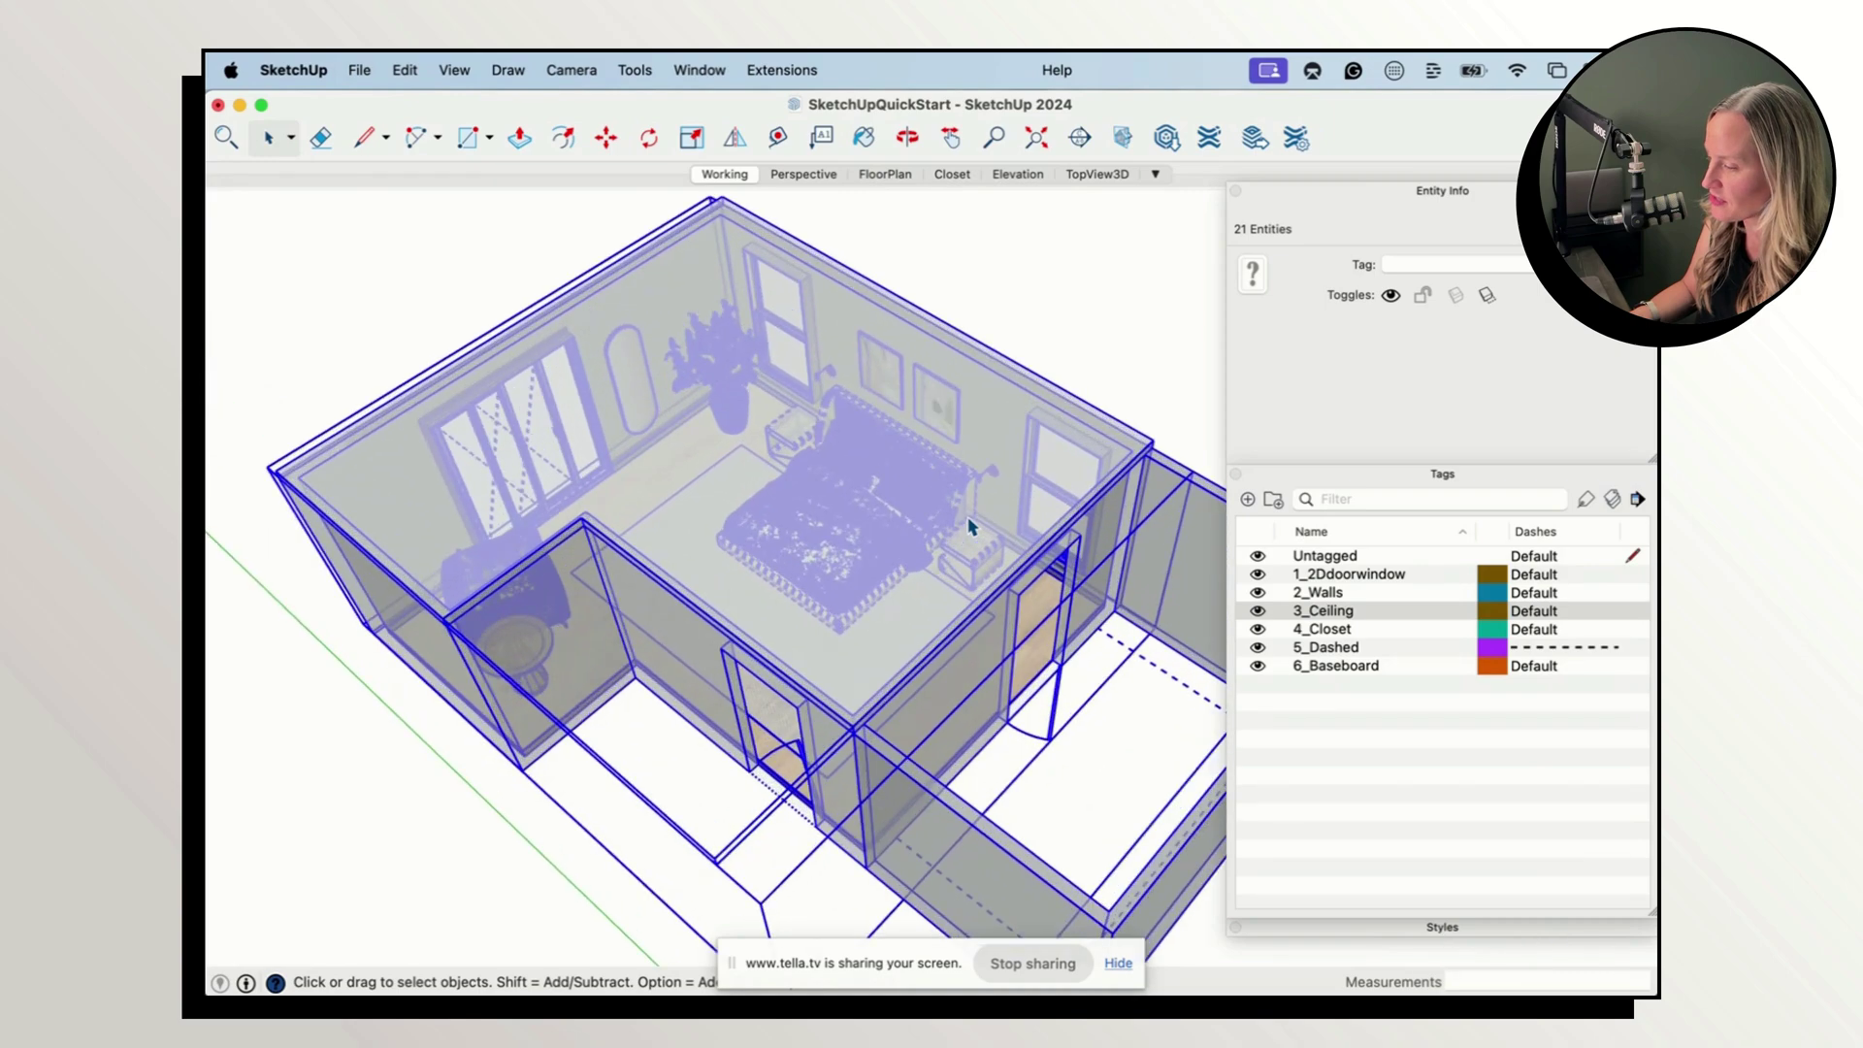
scroll(970, 525, up, 5)
scroll(970, 525, down, 10)
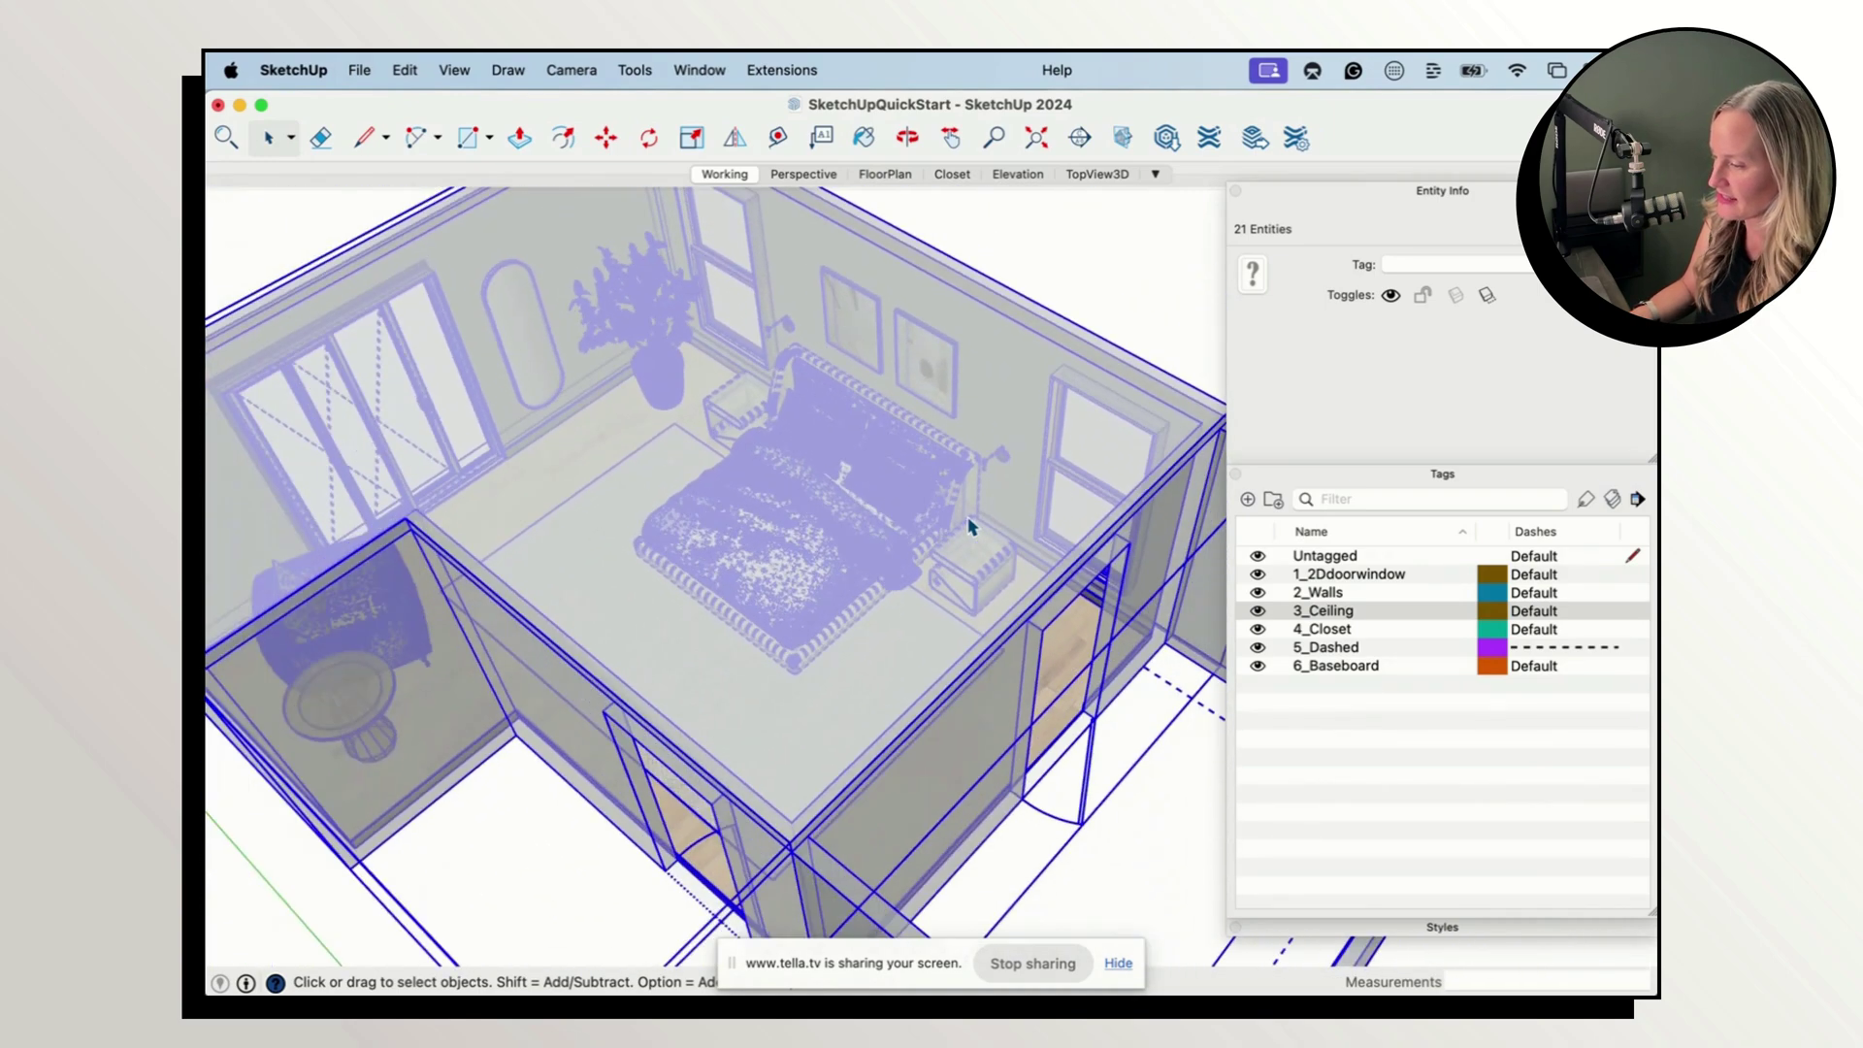
scroll(1151, 642, up, 3)
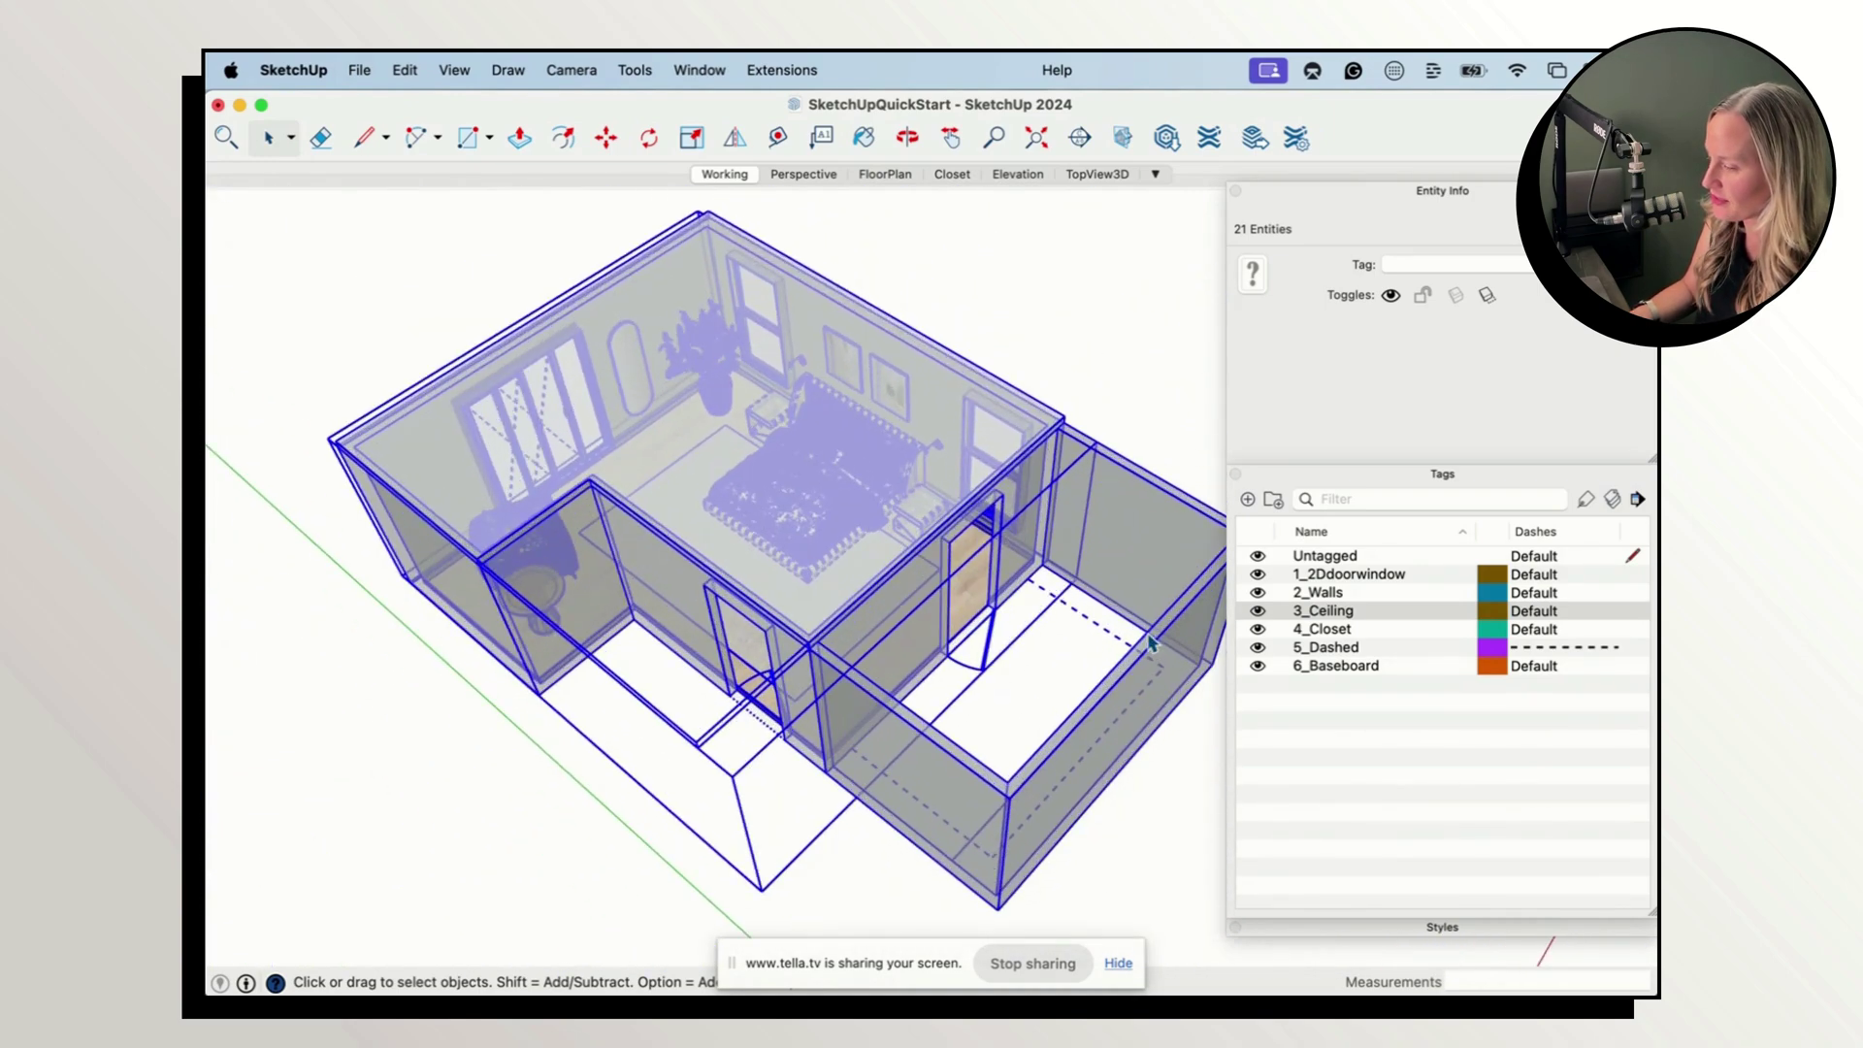
Step: Narrow the selection to edges only, leaving the 18 loose edges along the wall bases
right_click(813, 454)
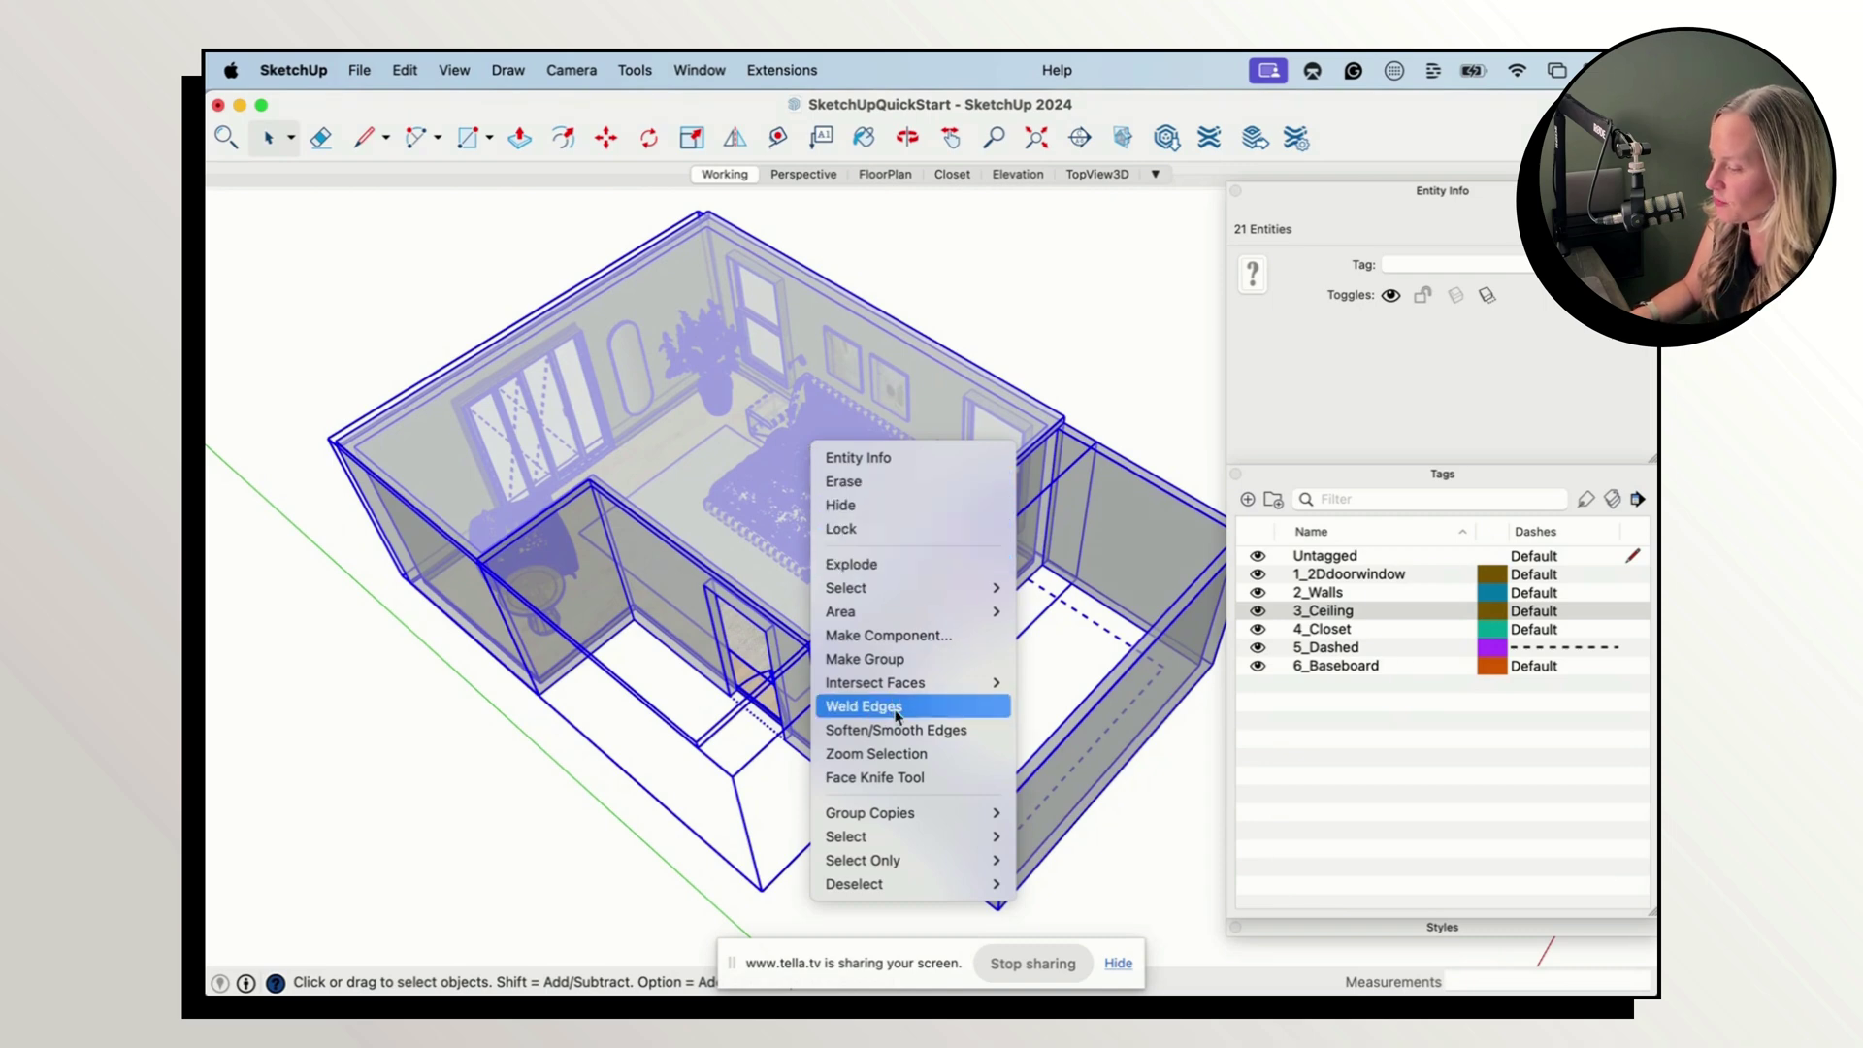
mouse_move(918, 861)
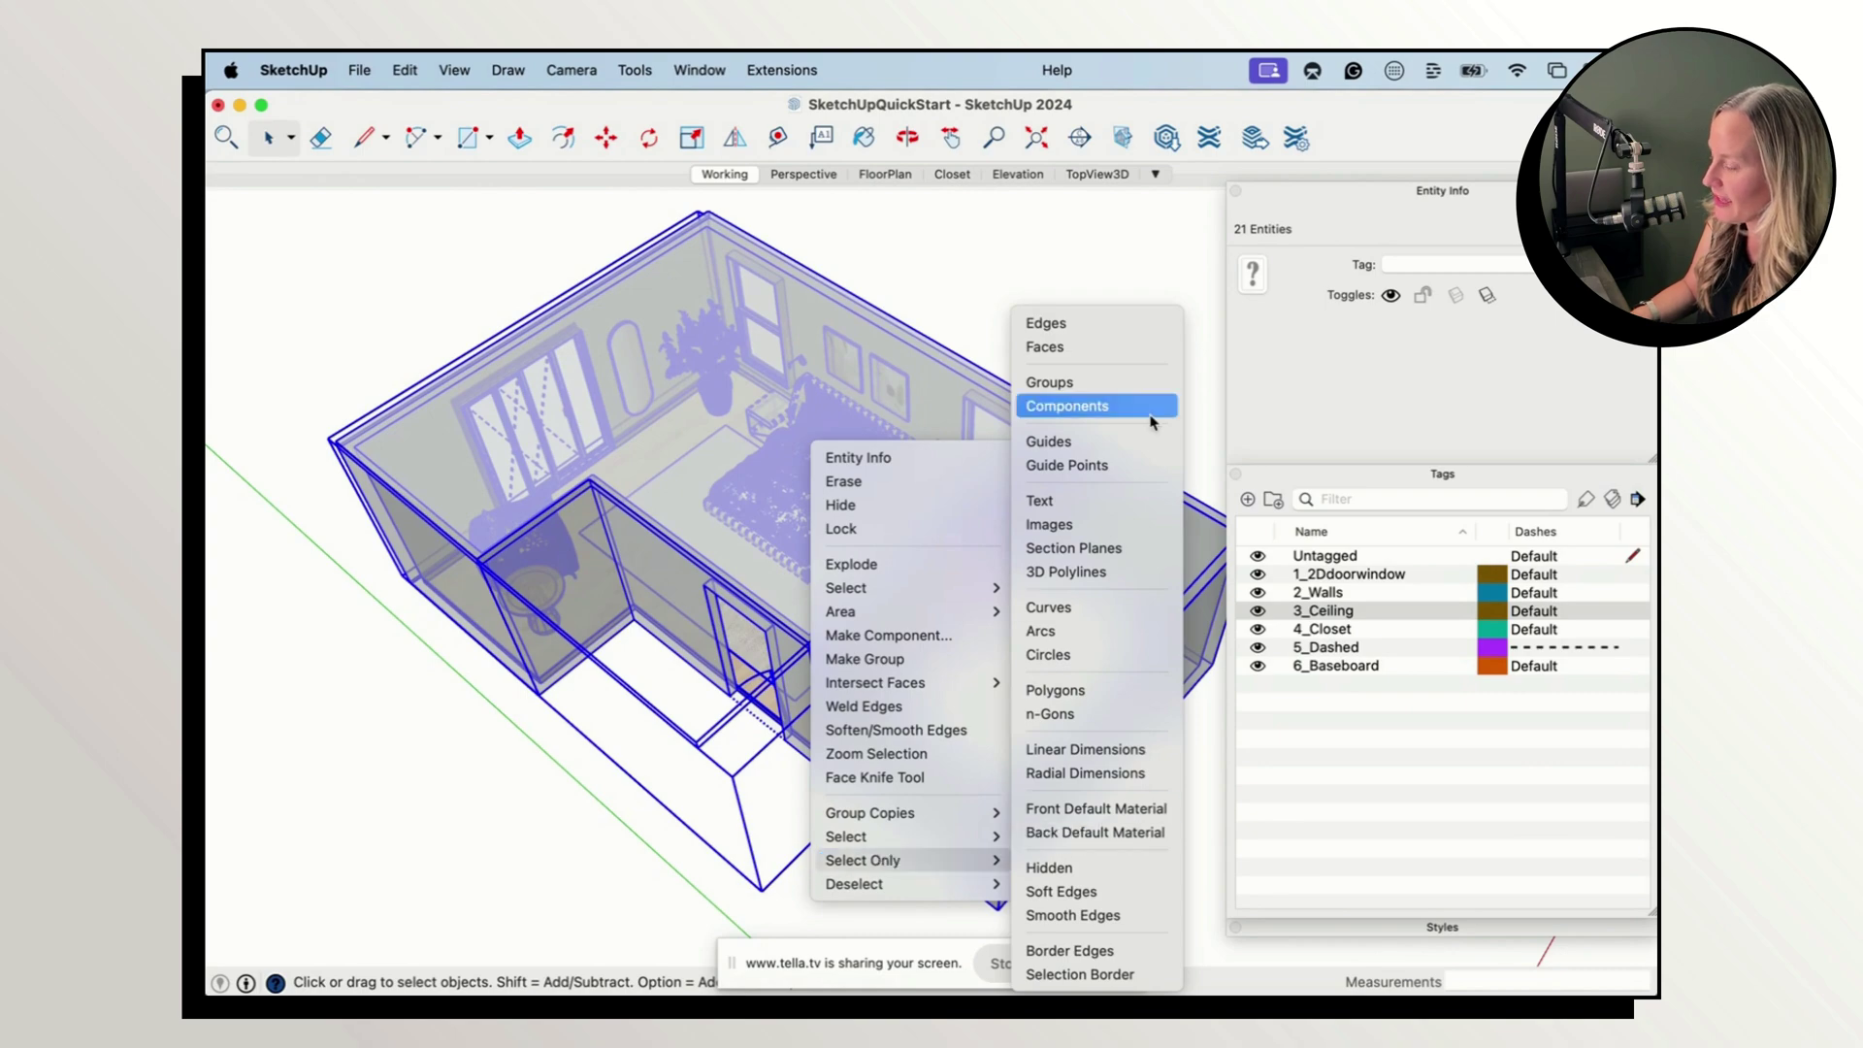
click(1123, 325)
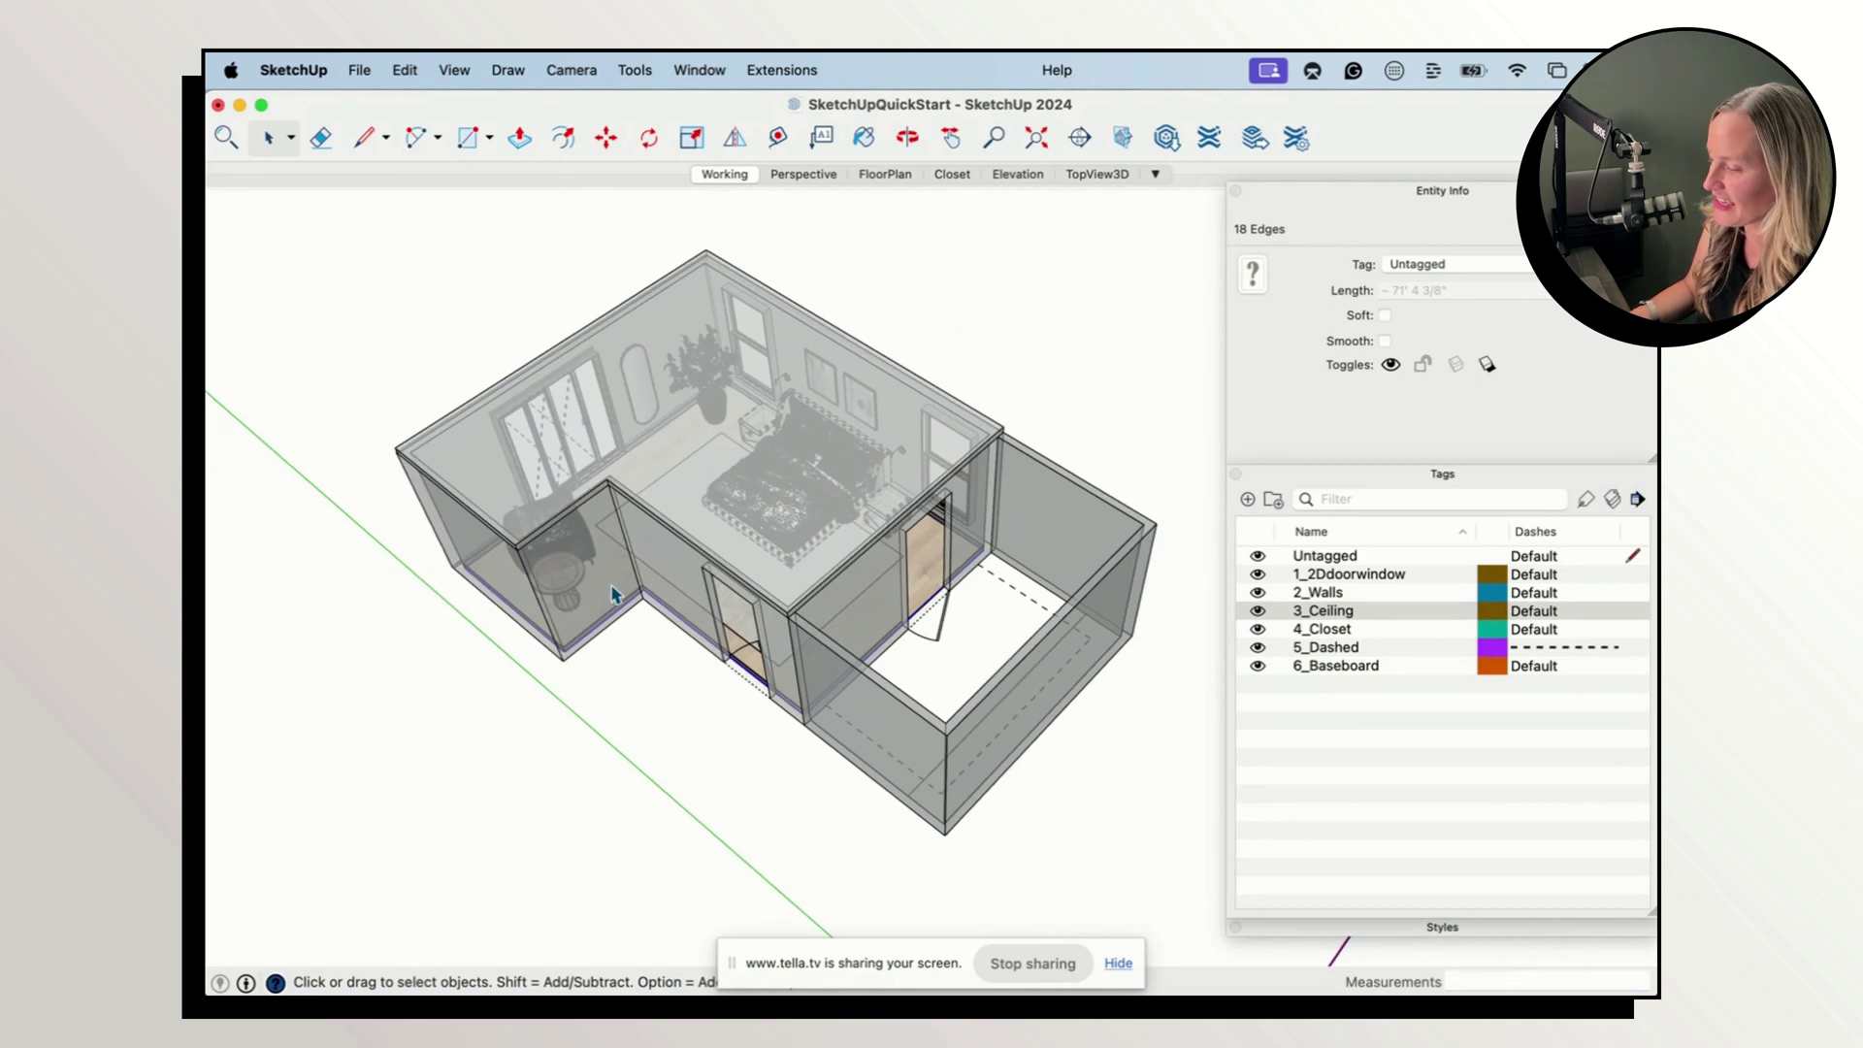
scroll(611, 621, up, 10)
scroll(611, 621, down, 3)
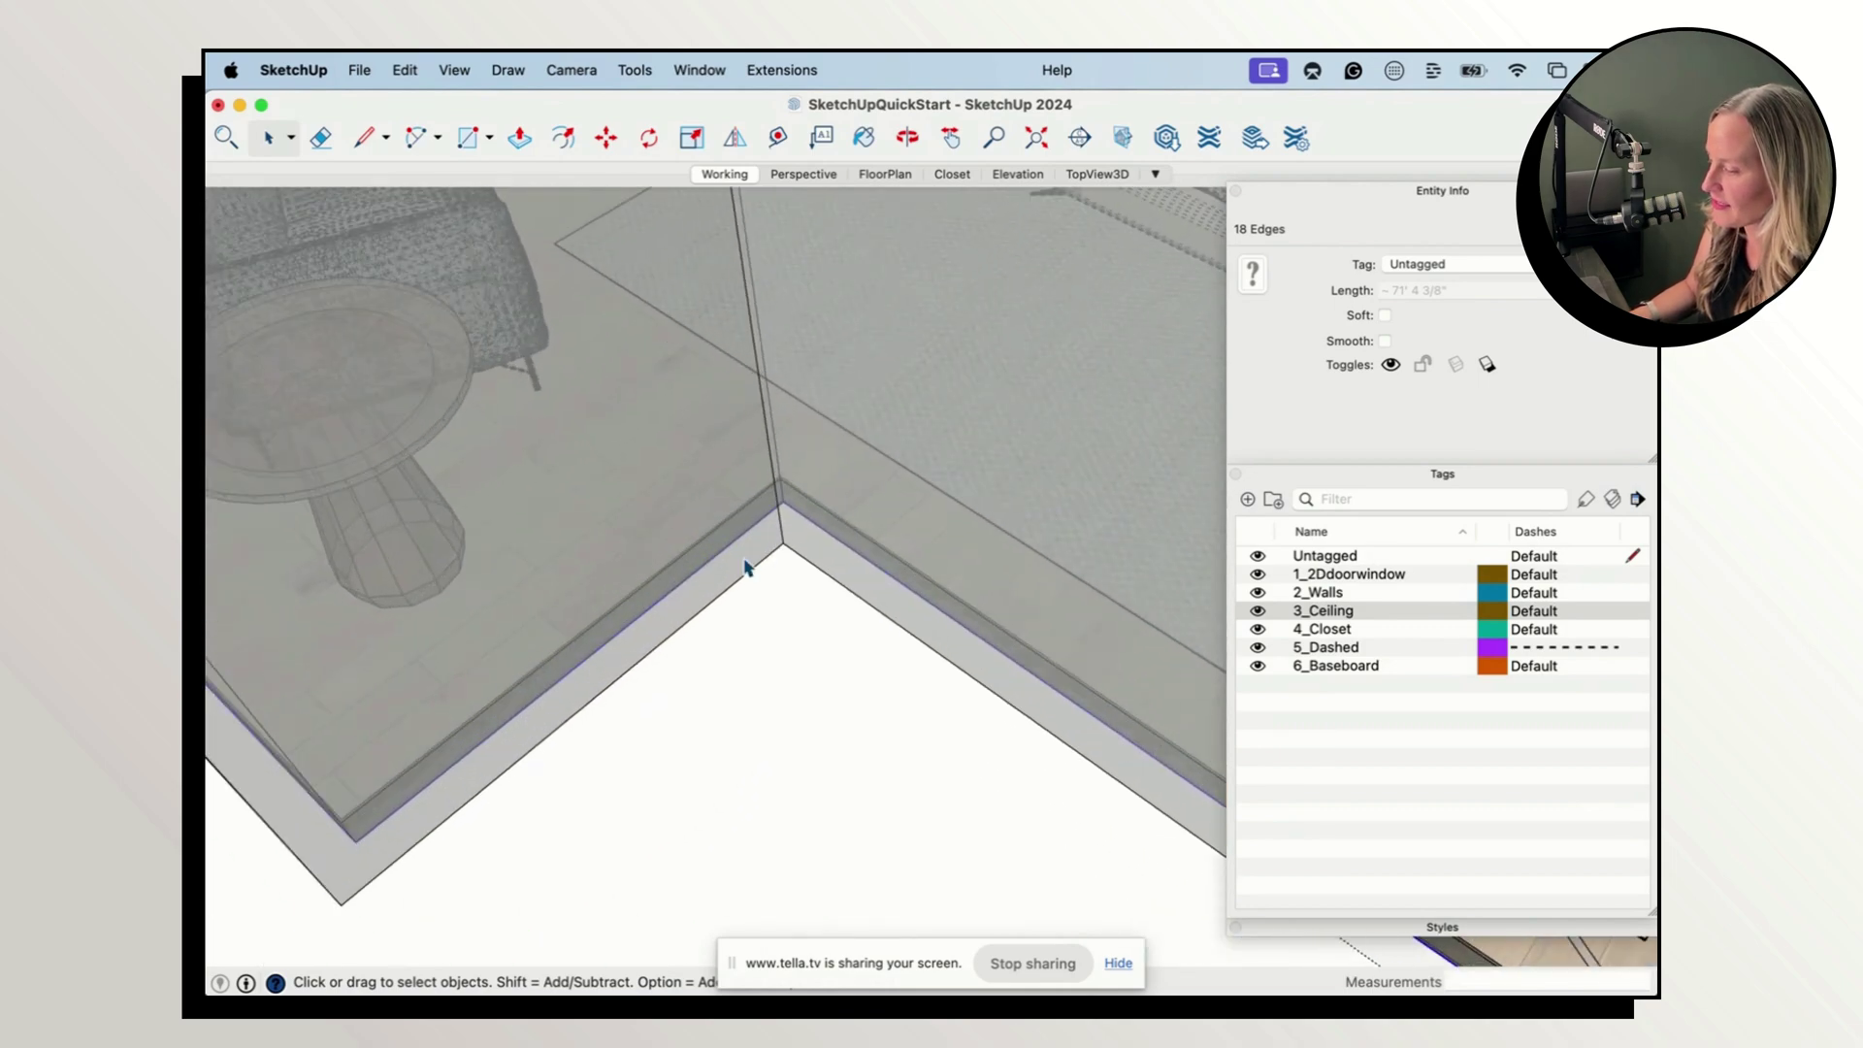
scroll(881, 609, down, 3)
scroll(881, 609, down, 5)
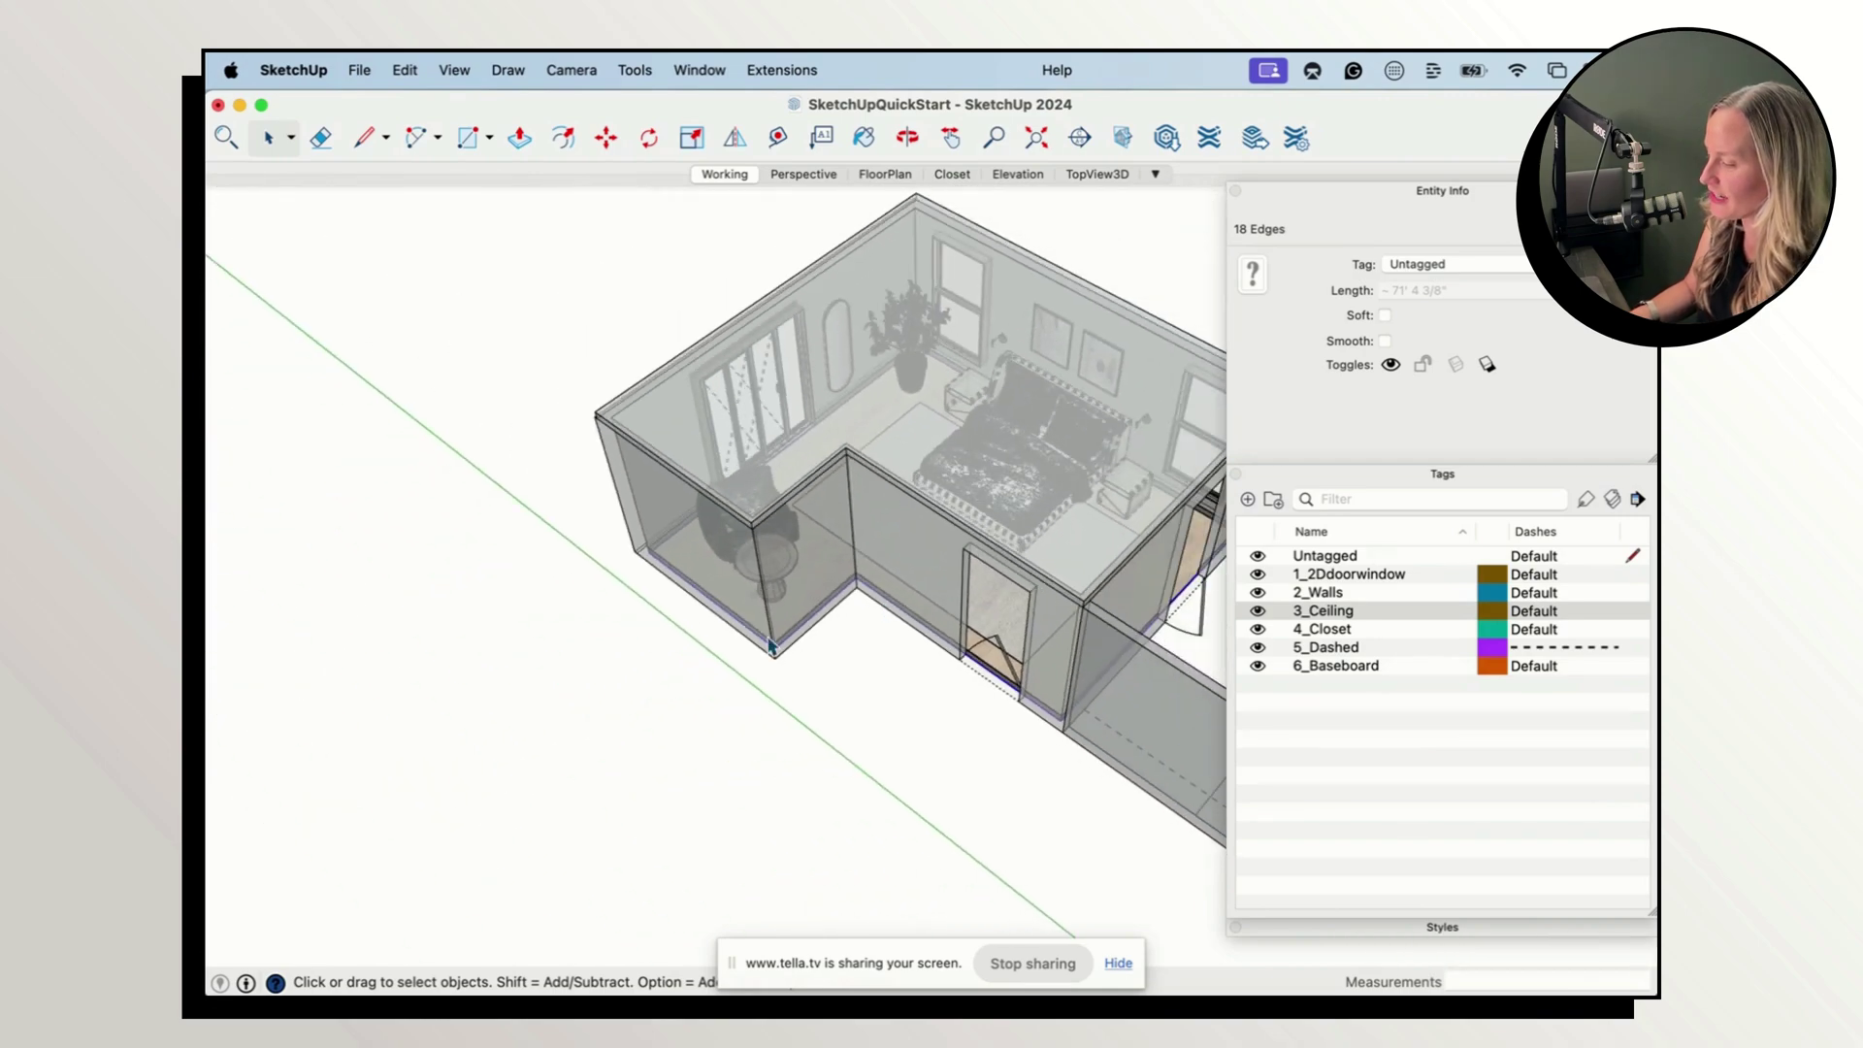
Step: Start moving the 18 selected edges, cancel the move, then attempt to group them
key(m)
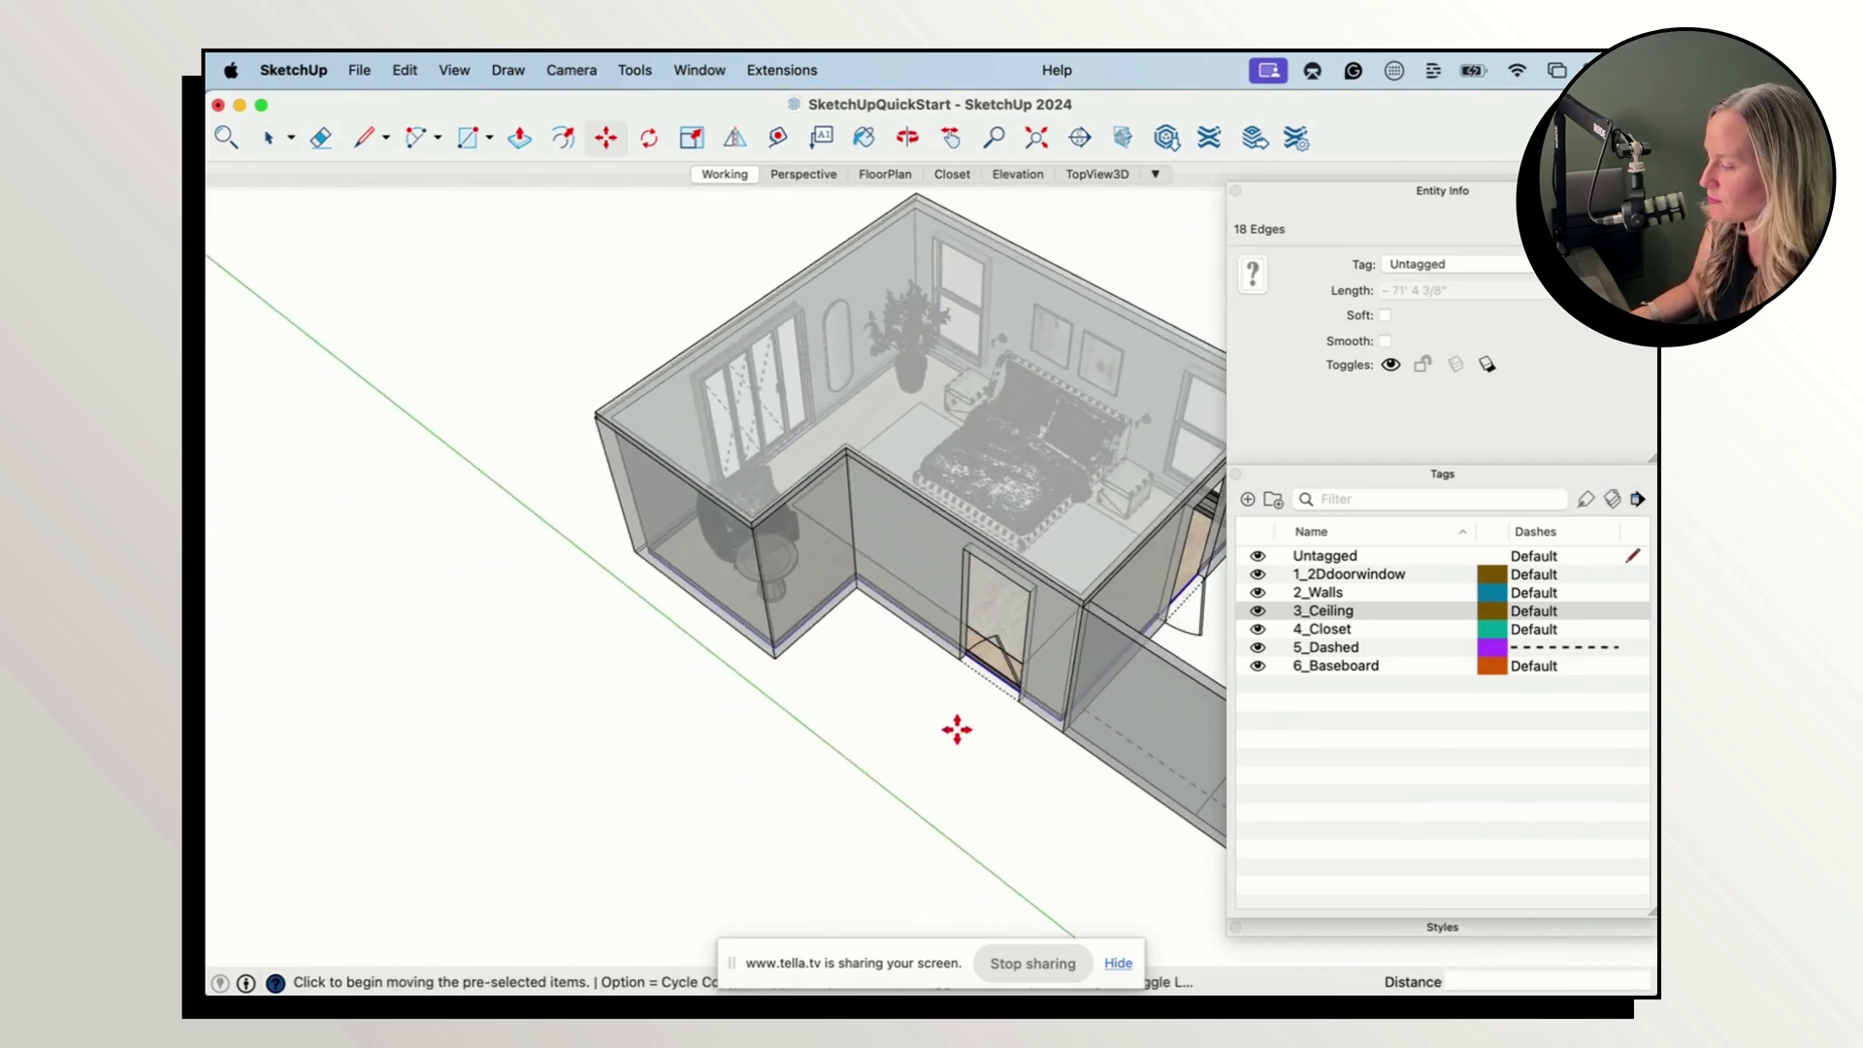
click(964, 739)
scroll(637, 777, down, 3)
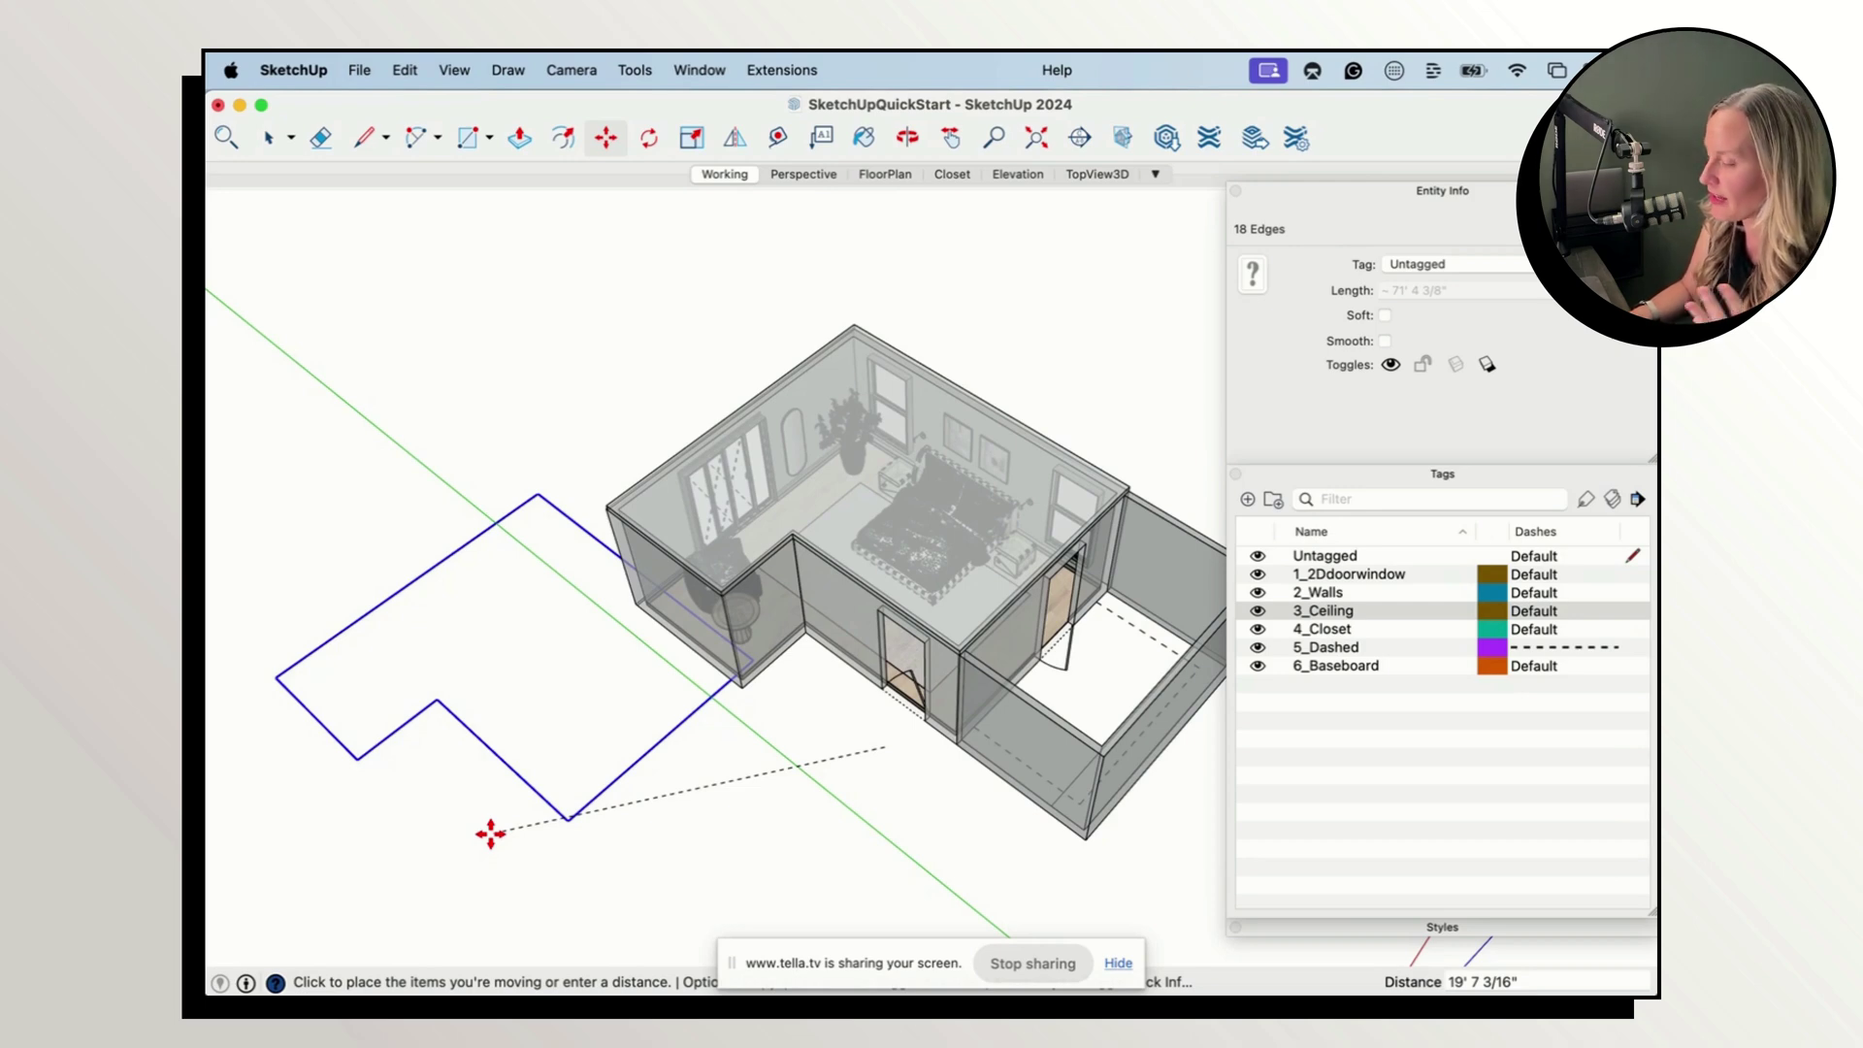
key(space)
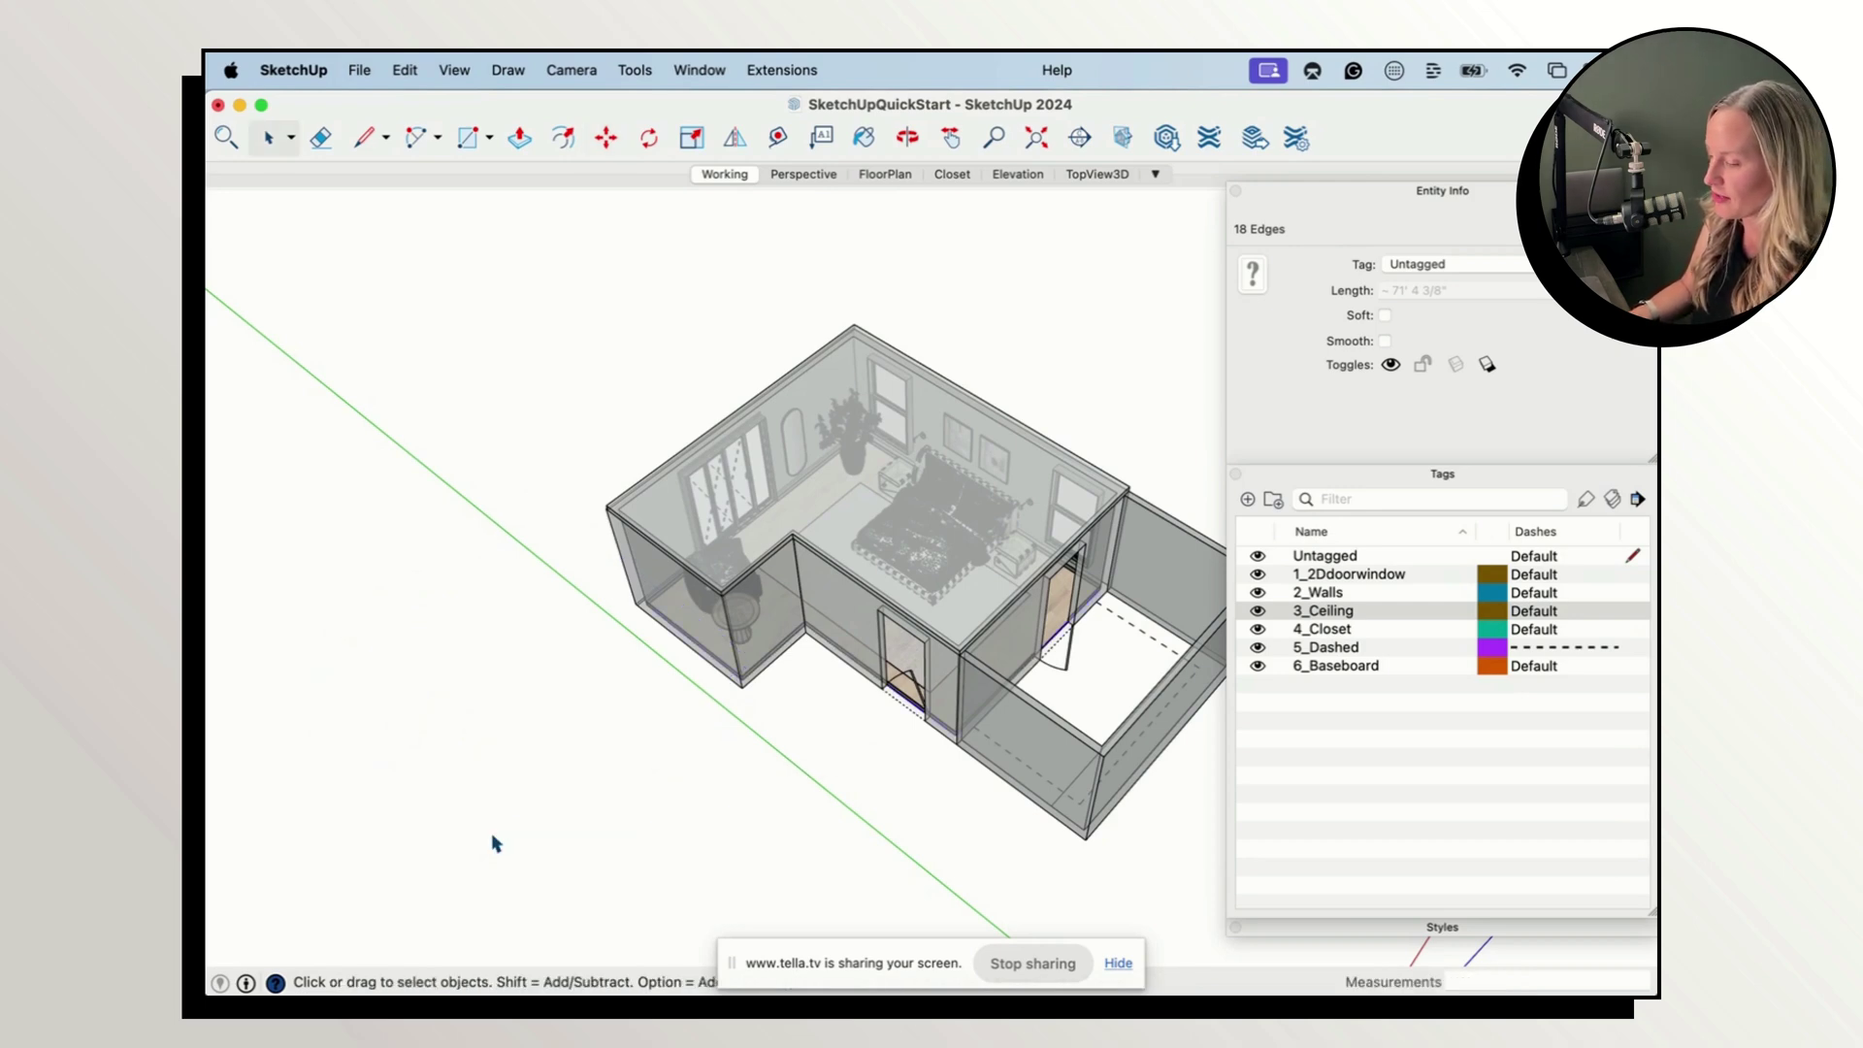
scroll(807, 699, up, 3)
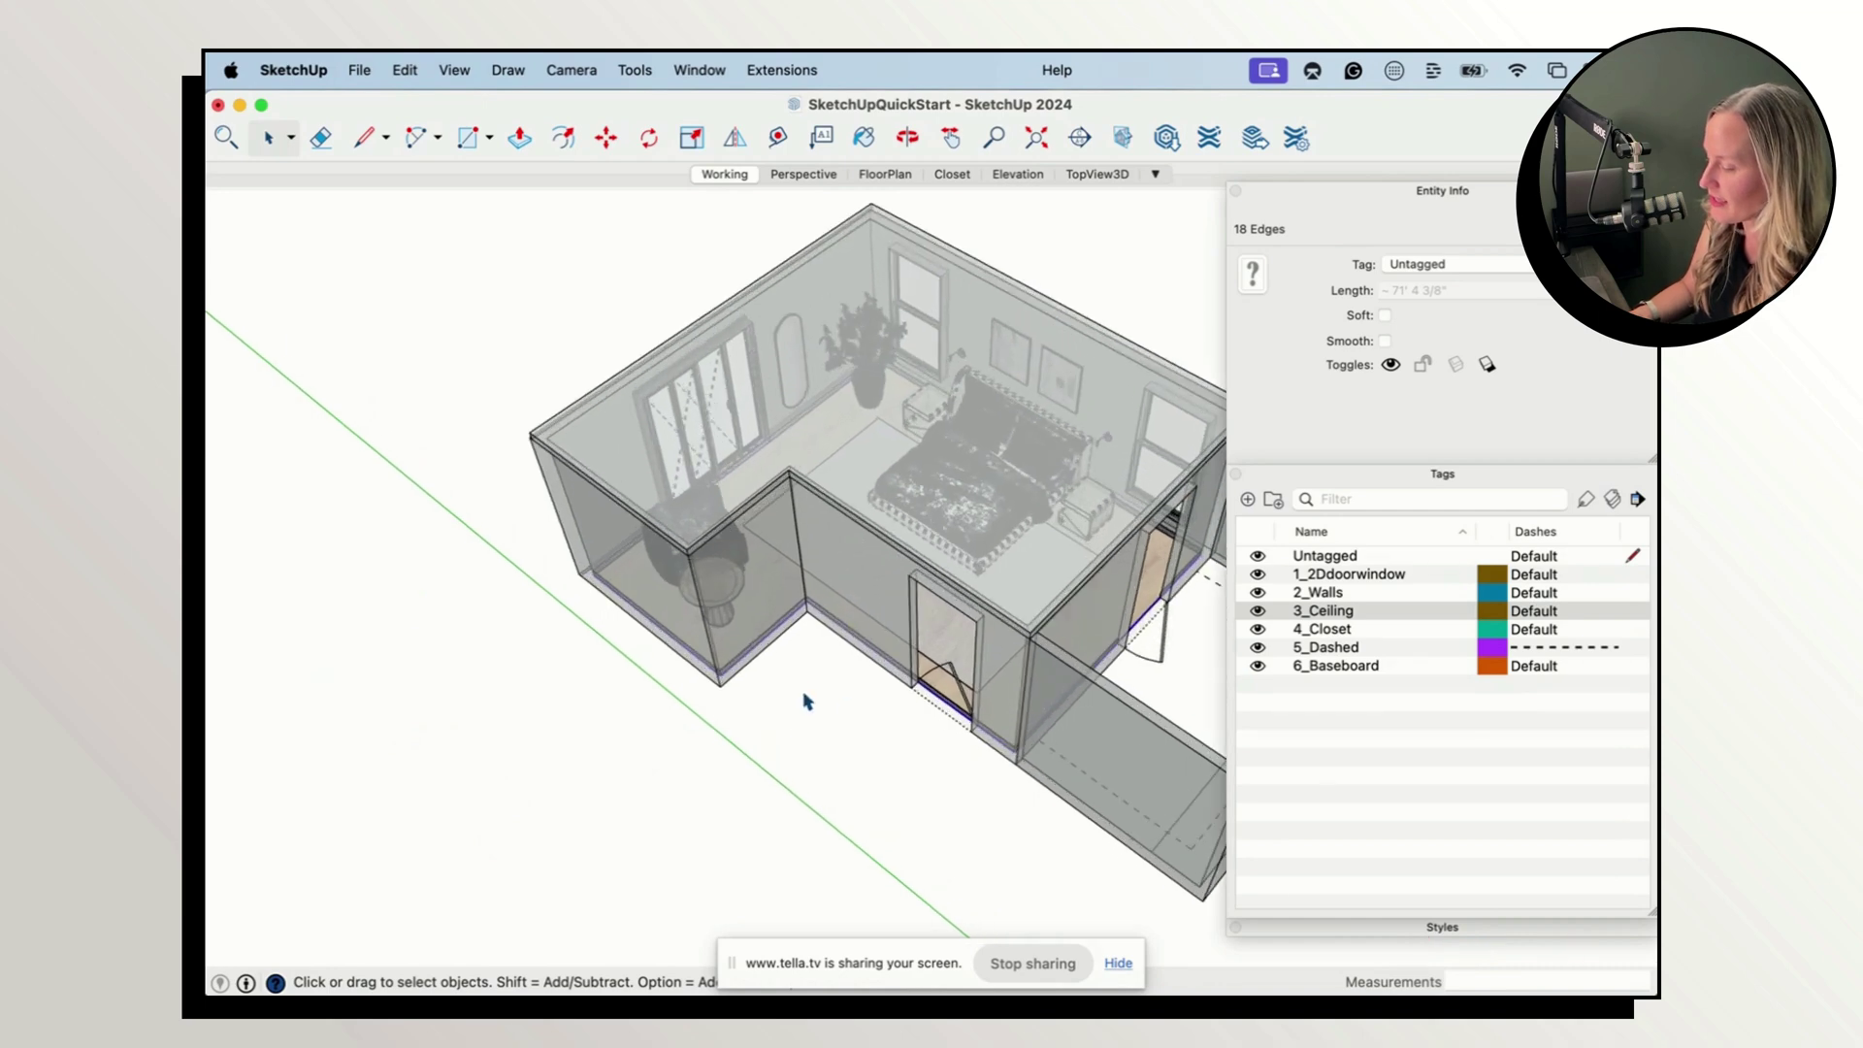
key(super+z)
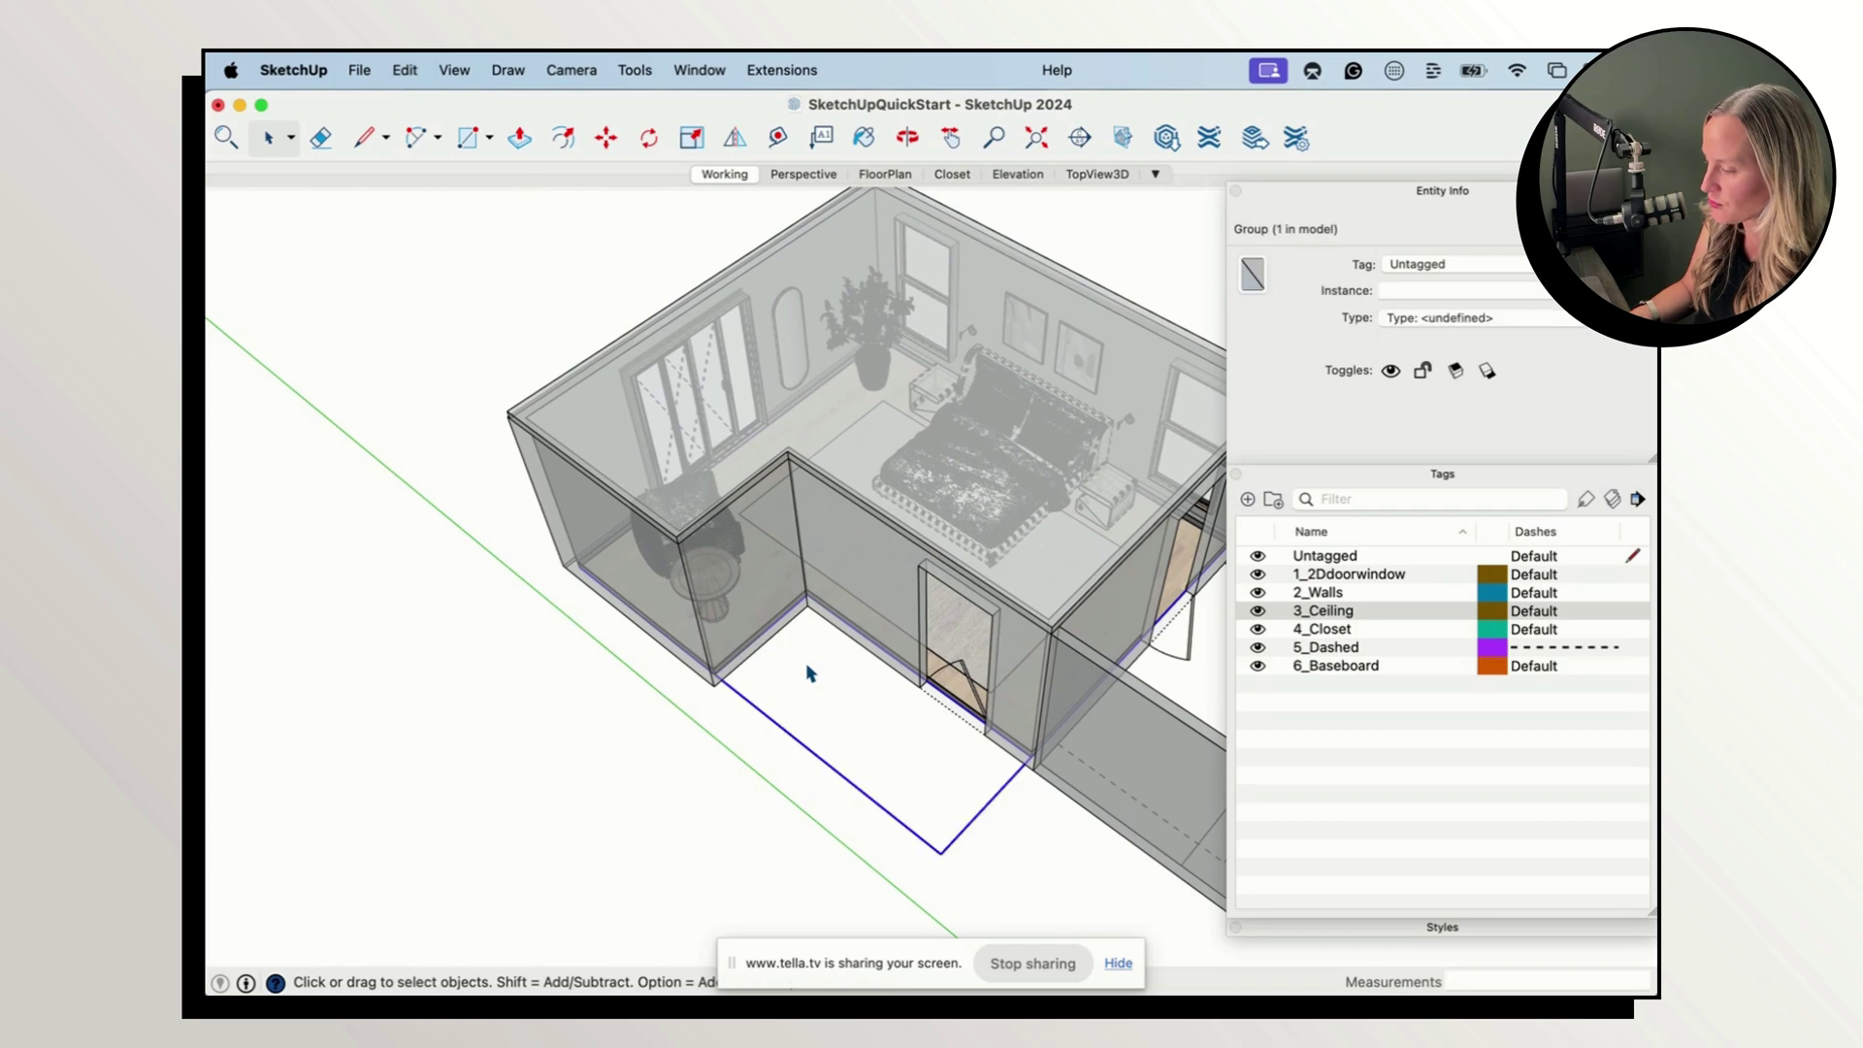
scroll(523, 642, down, 2)
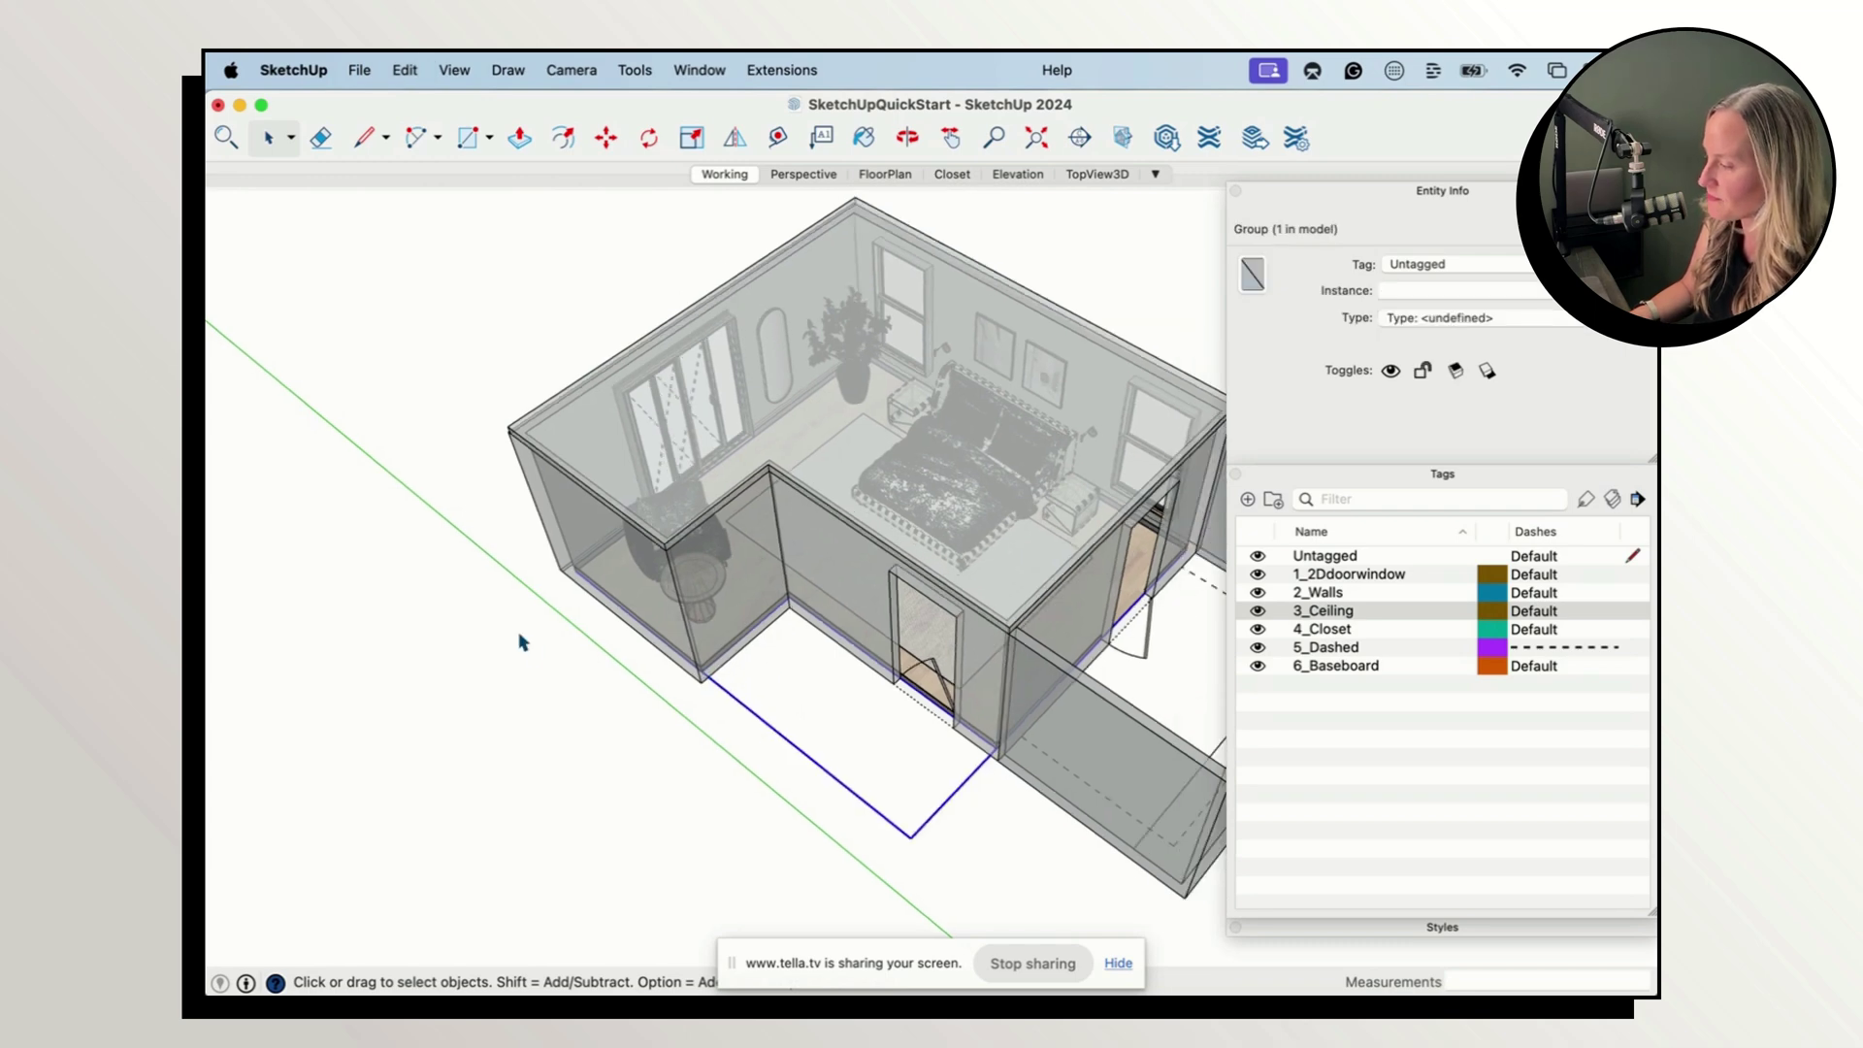
click(515, 644)
scroll(515, 650, down, 2)
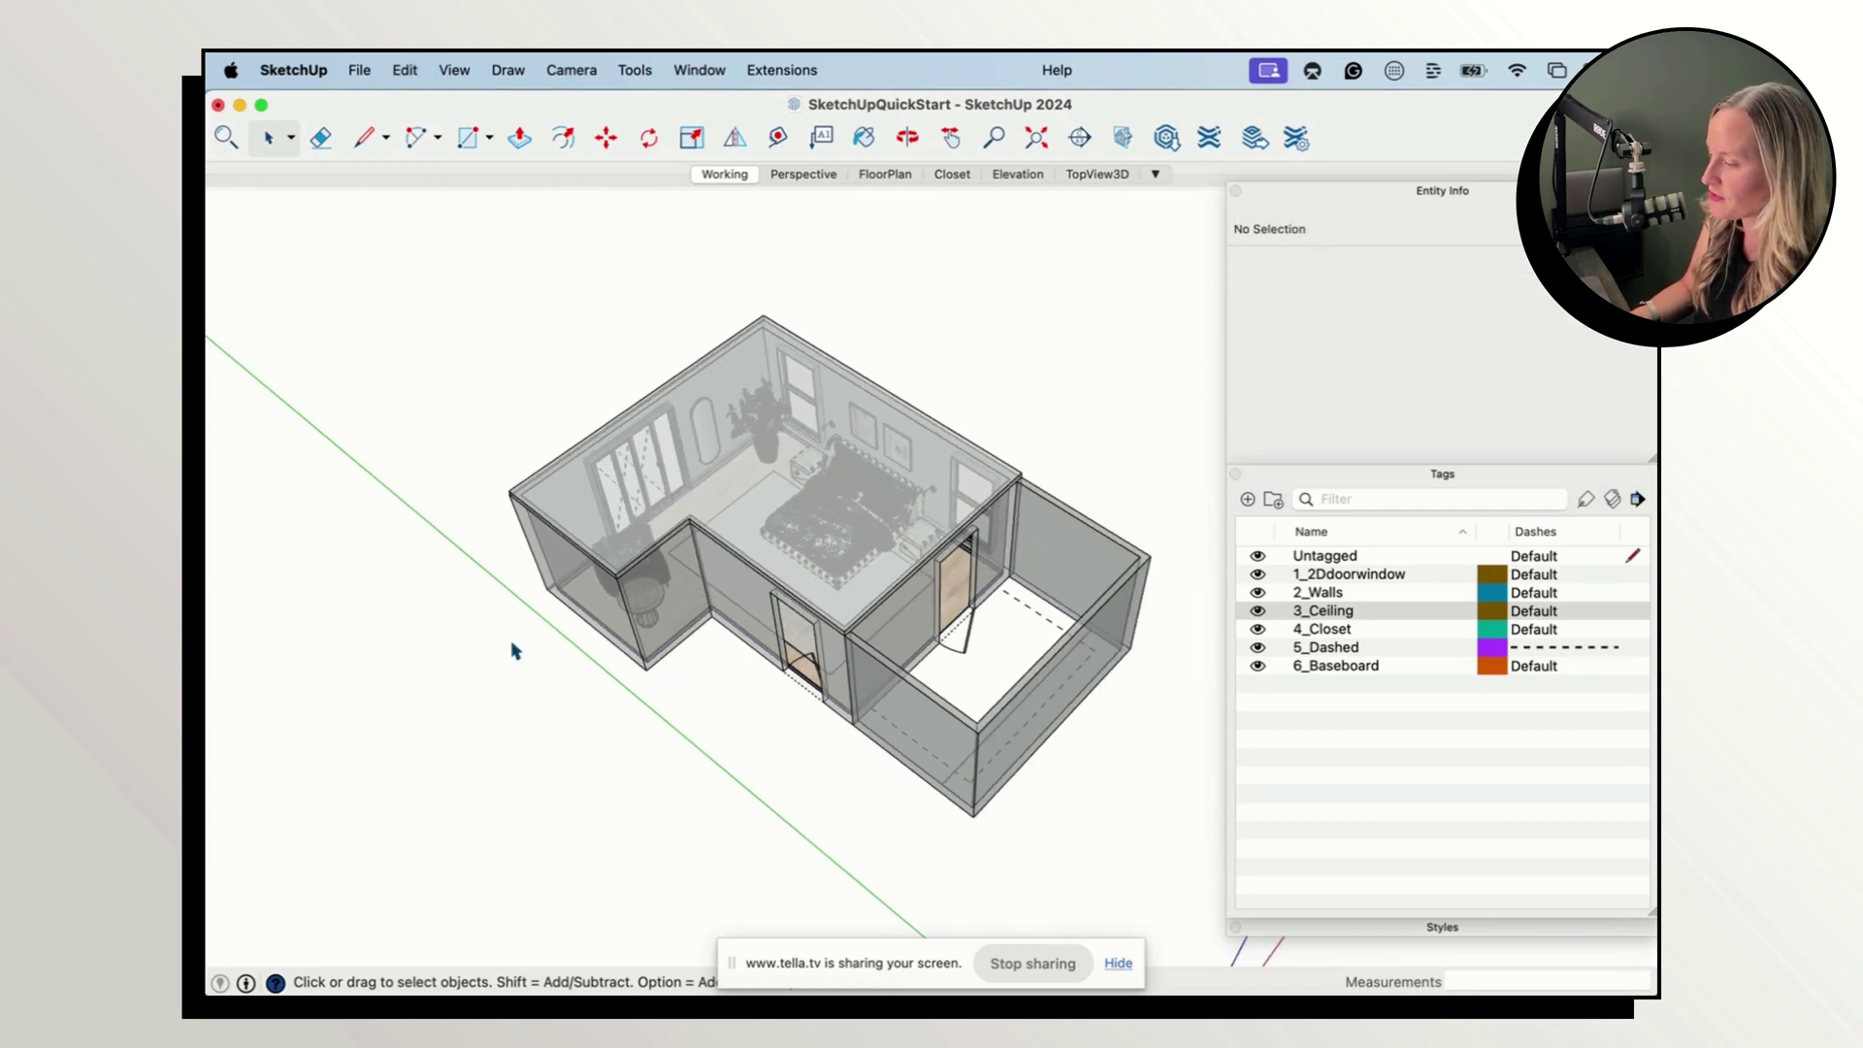
key(super+a)
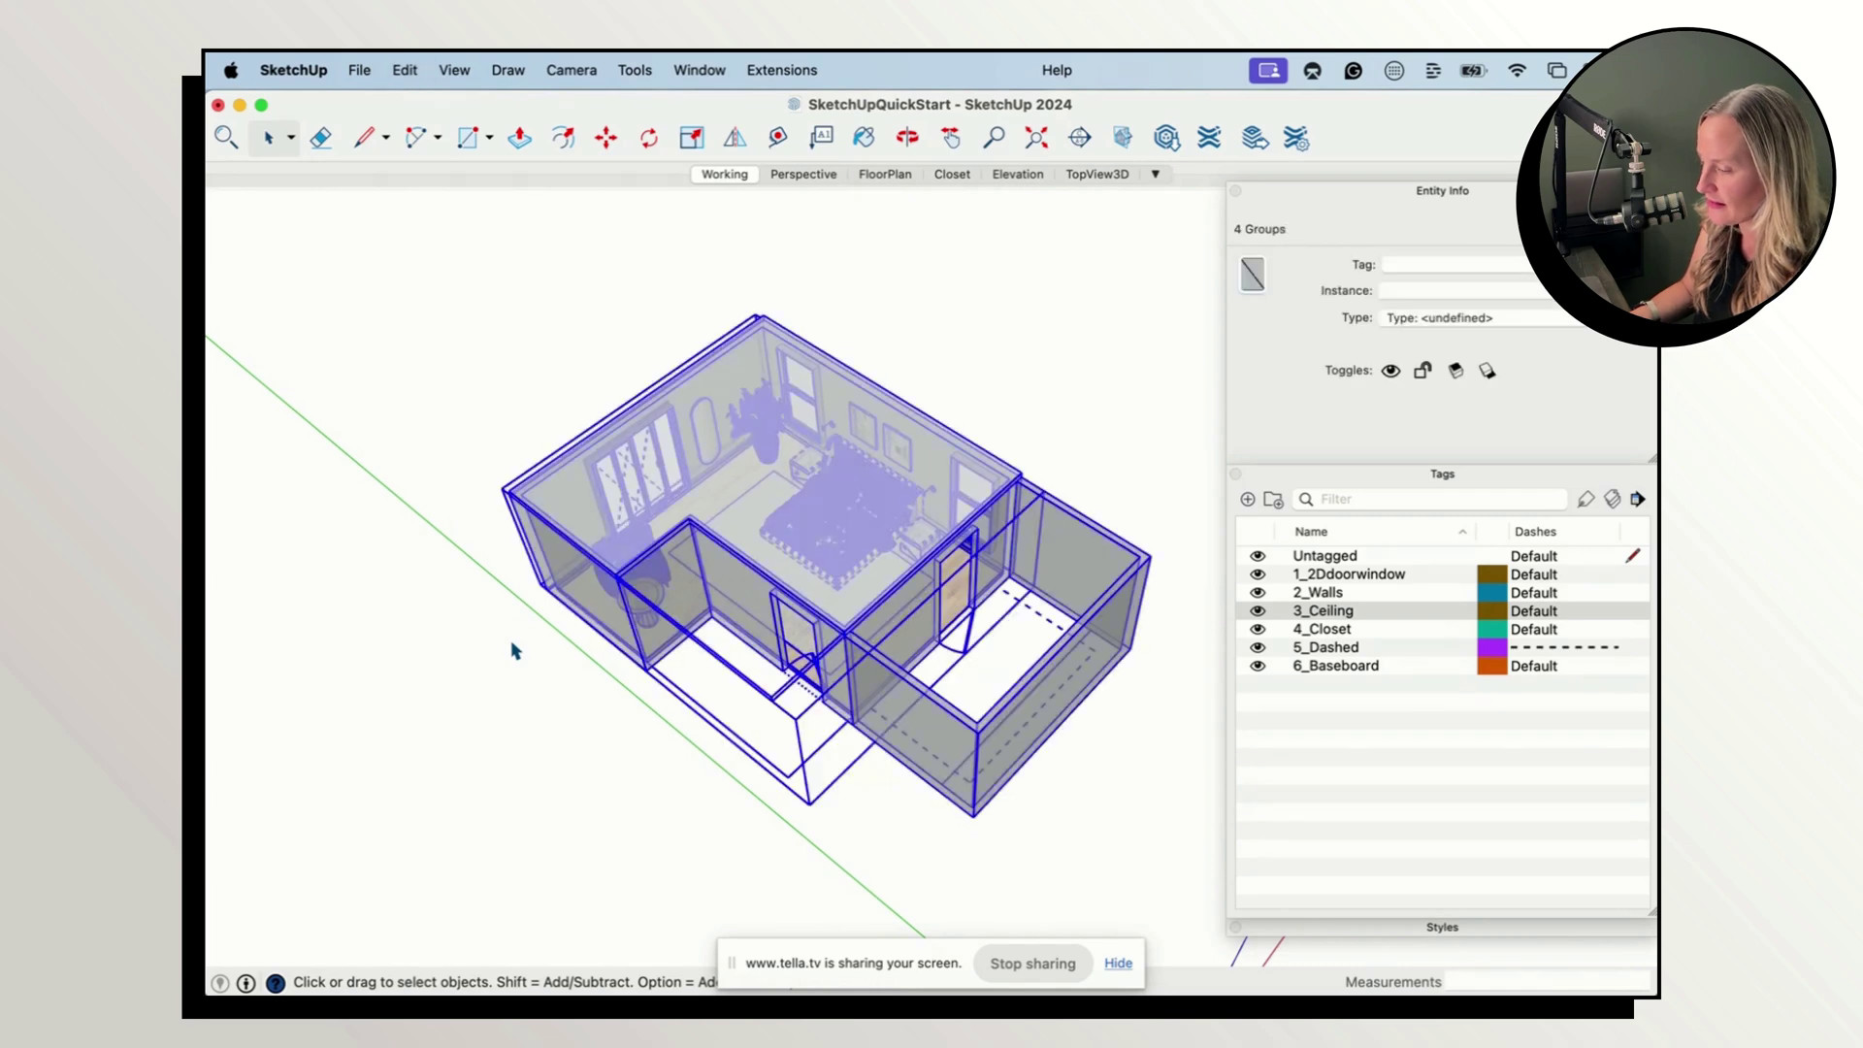
scroll(516, 651, down, 2)
drag(394, 264, 1201, 898)
scroll(758, 575, up, 2)
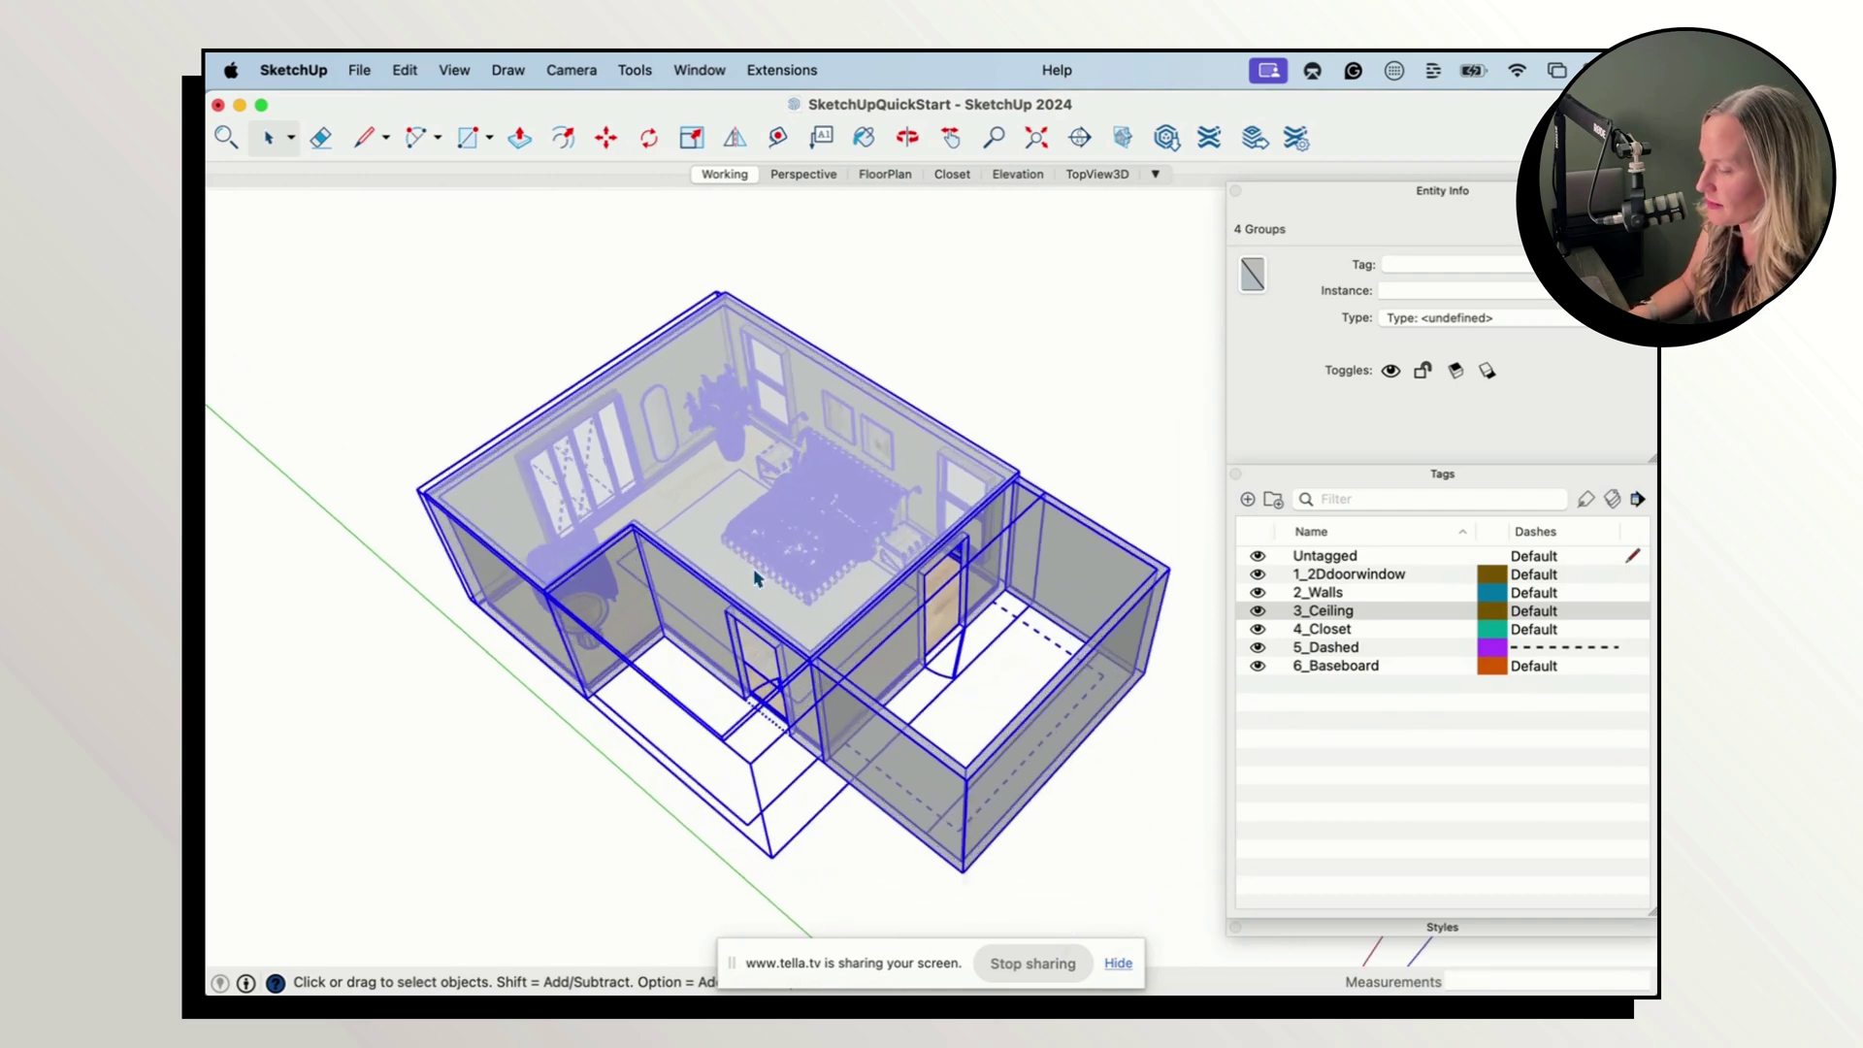
right_click(758, 572)
mouse_move(819, 951)
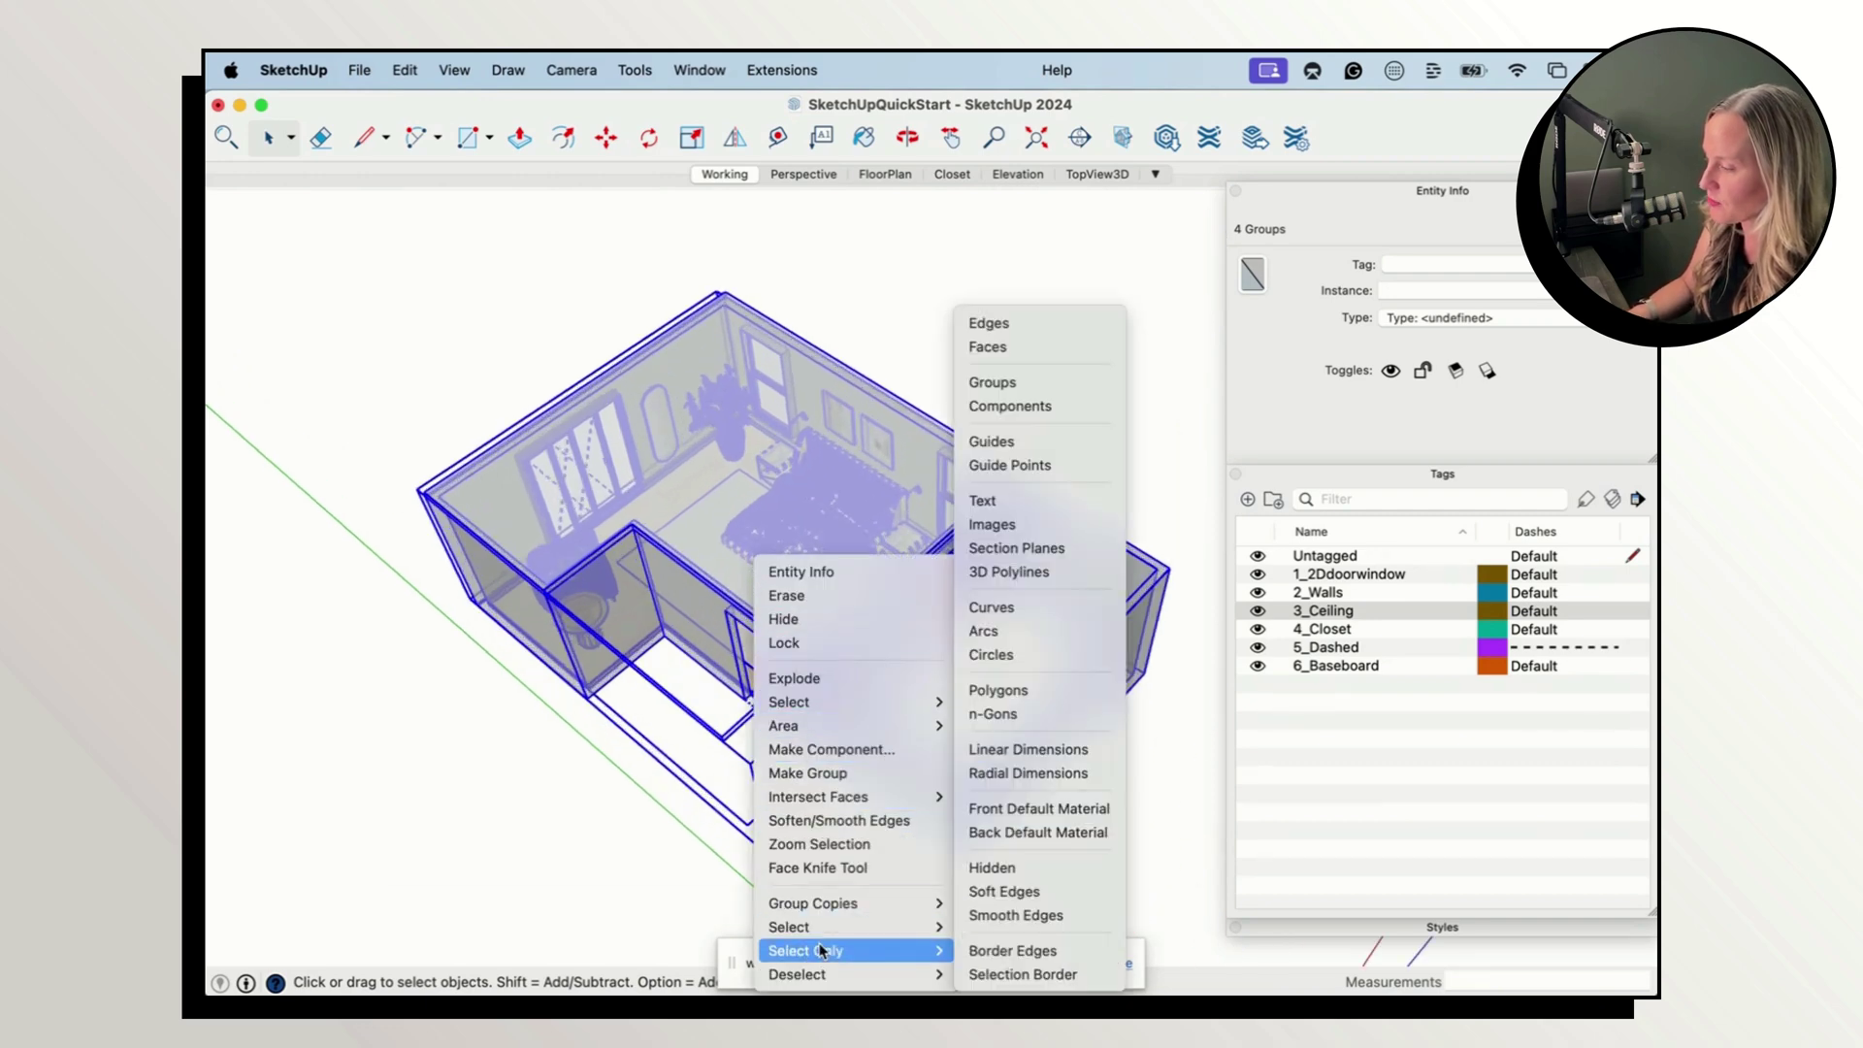
click(1034, 327)
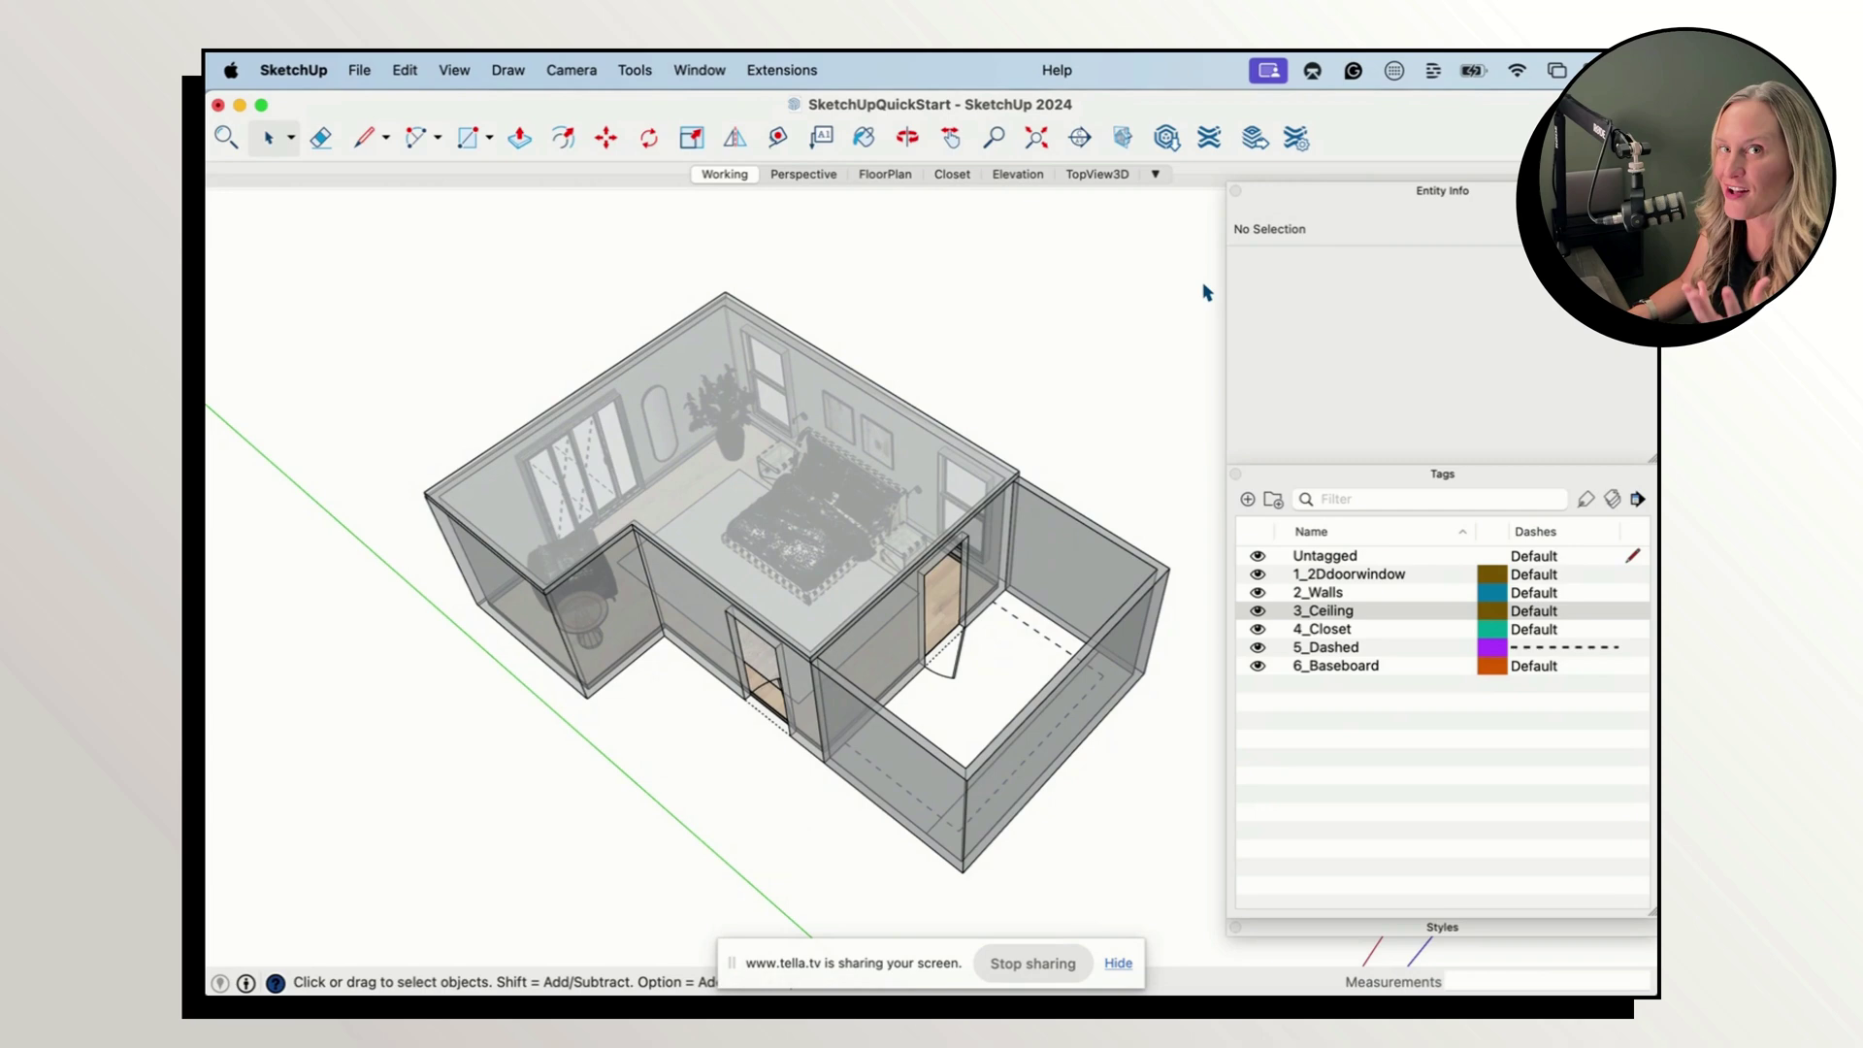
scroll(926, 363, down, 1)
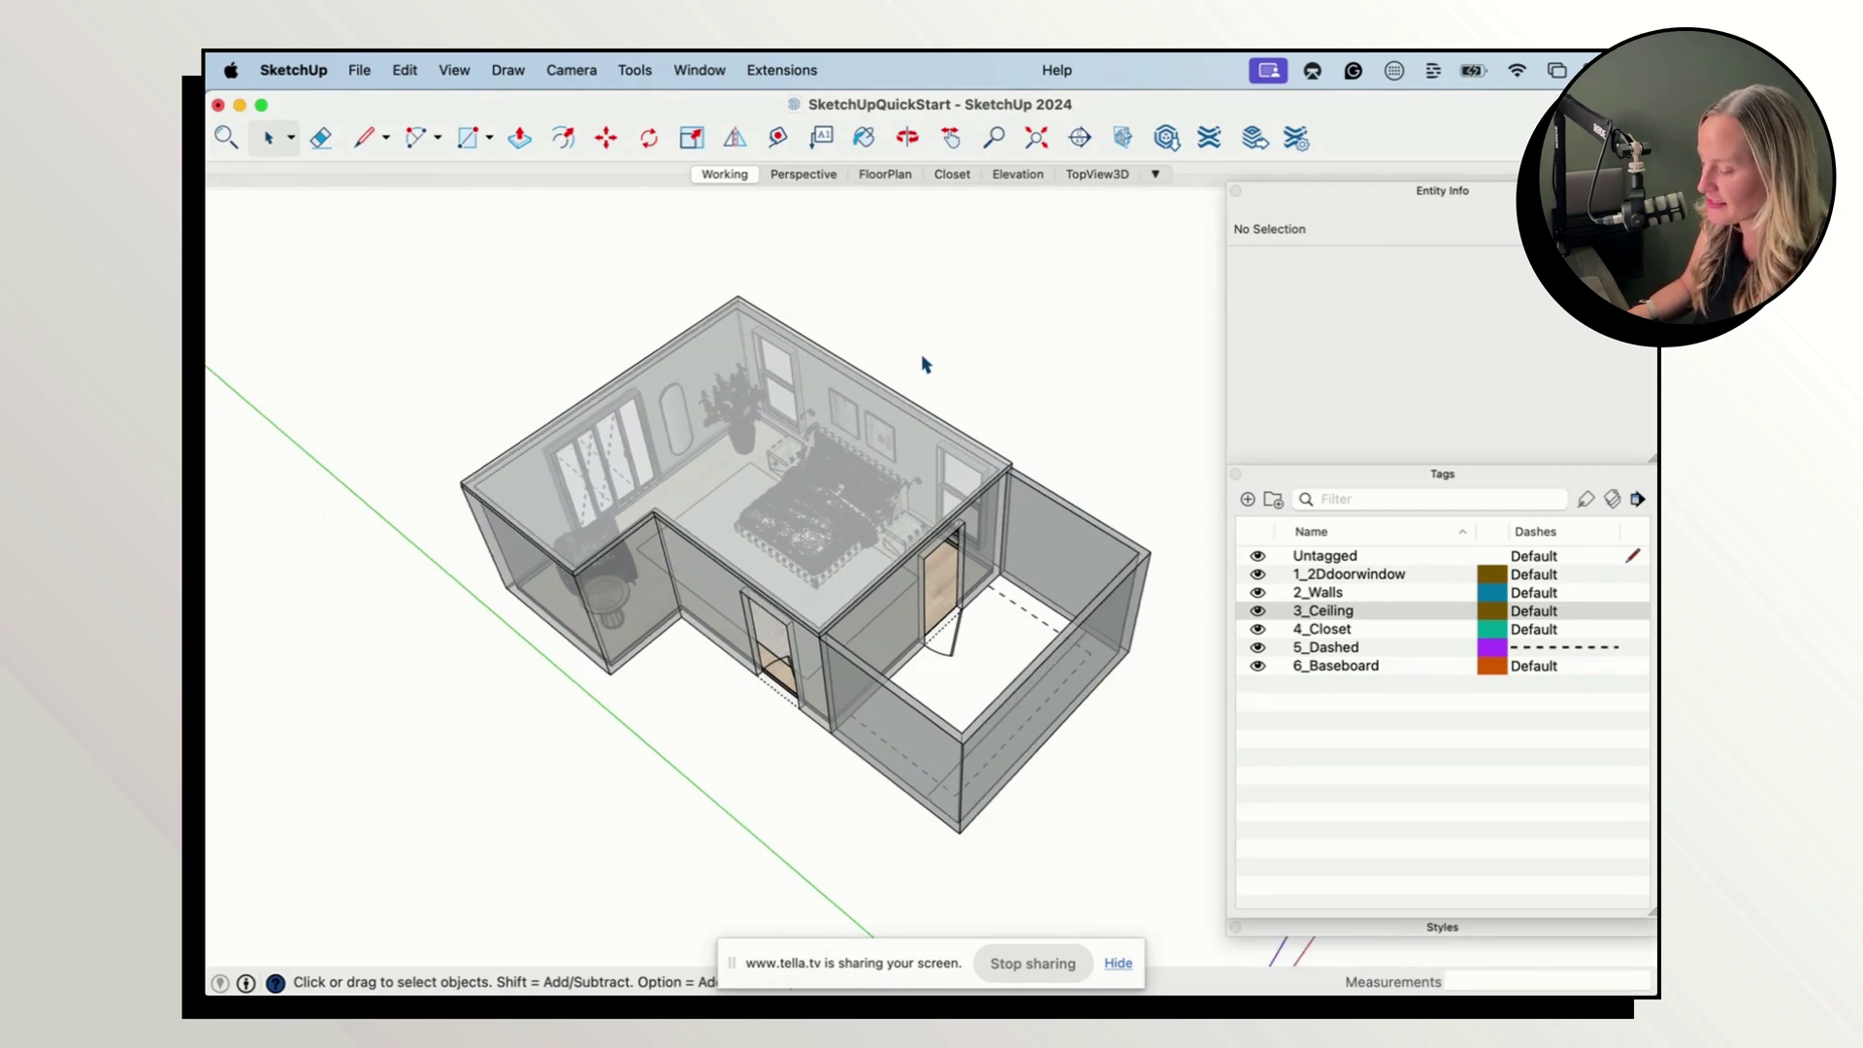
key(super+a)
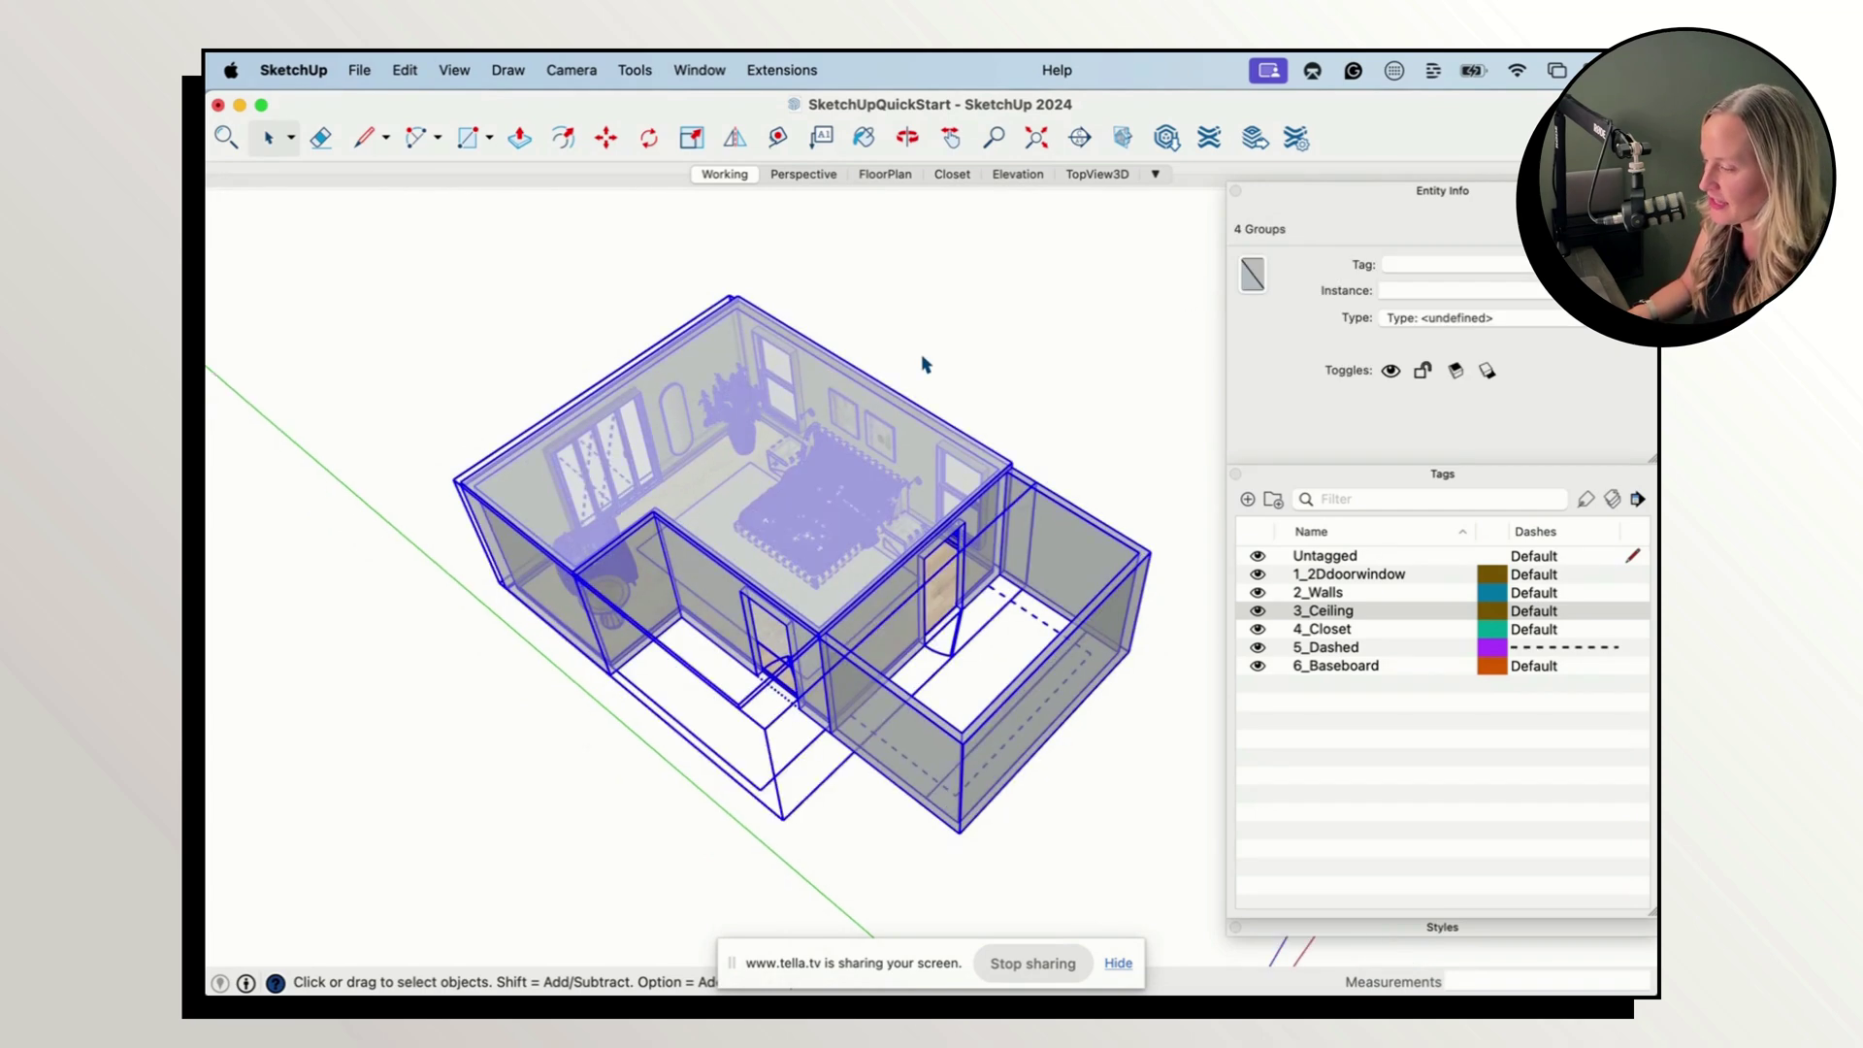
right_click(800, 434)
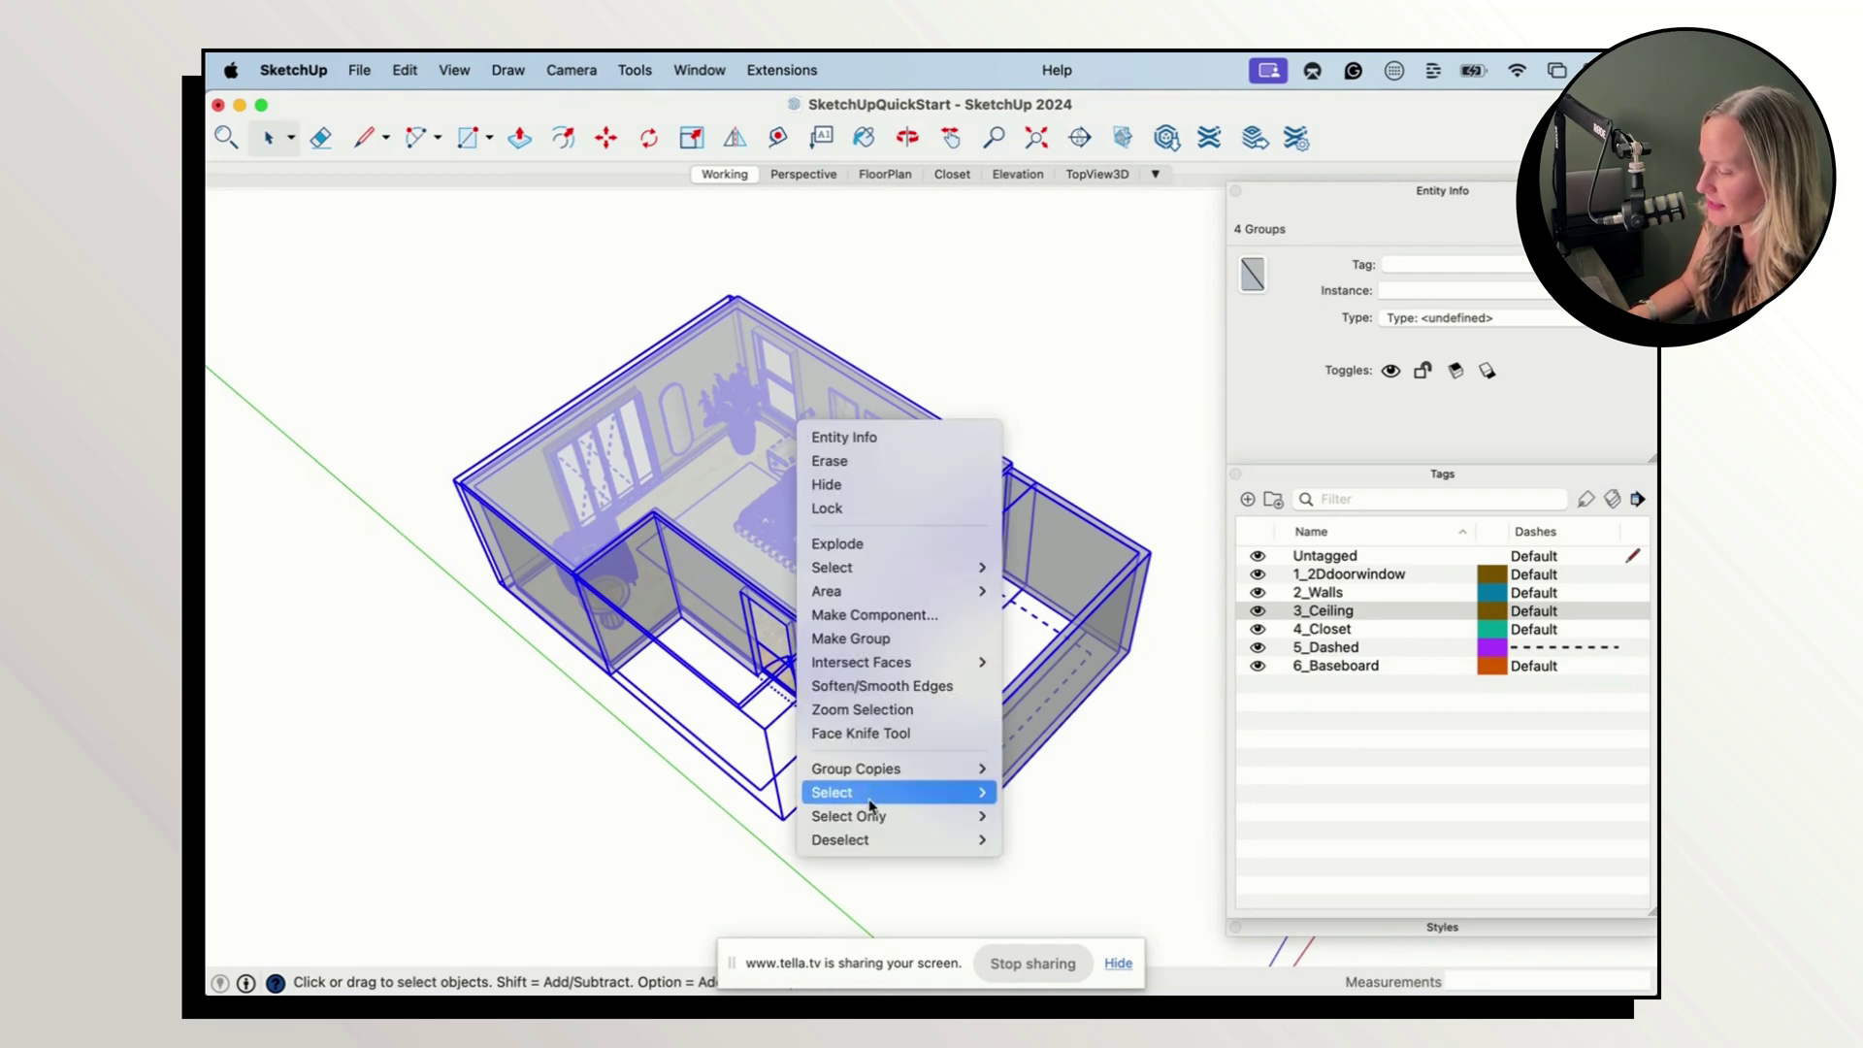
mouse_move(872, 823)
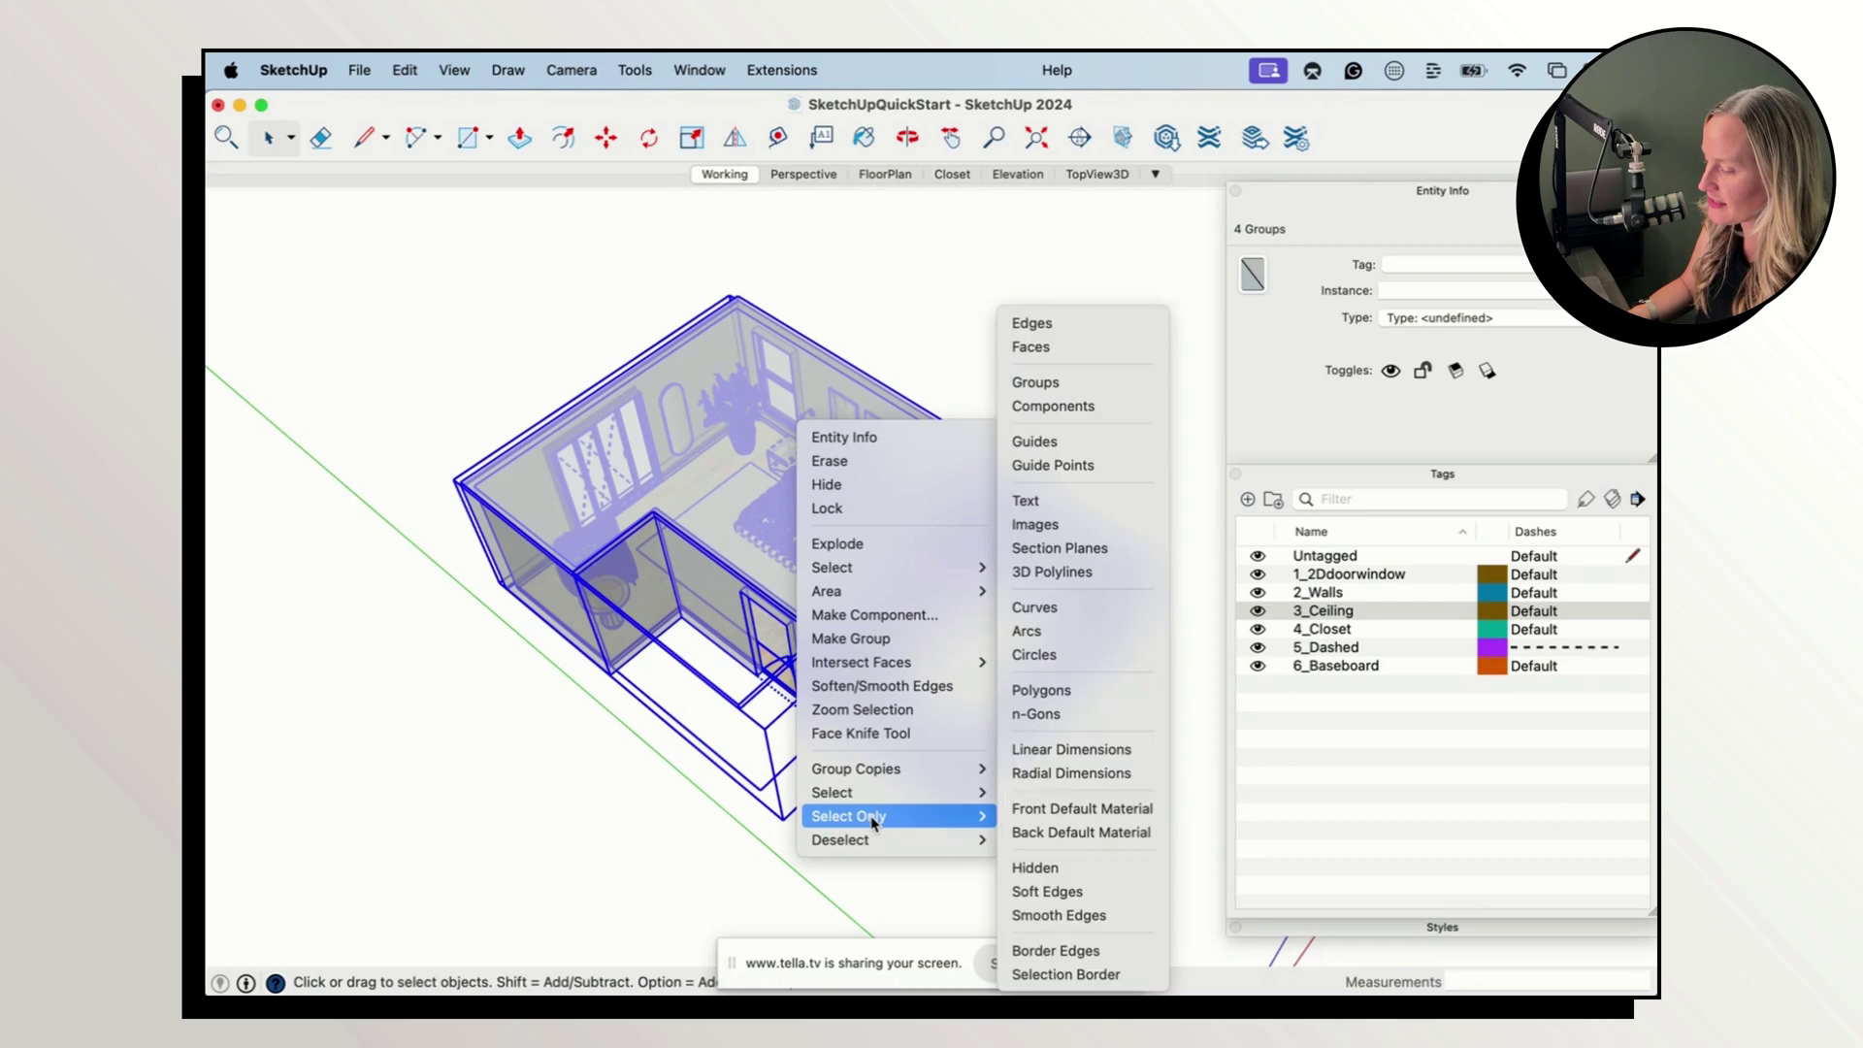
click(1089, 351)
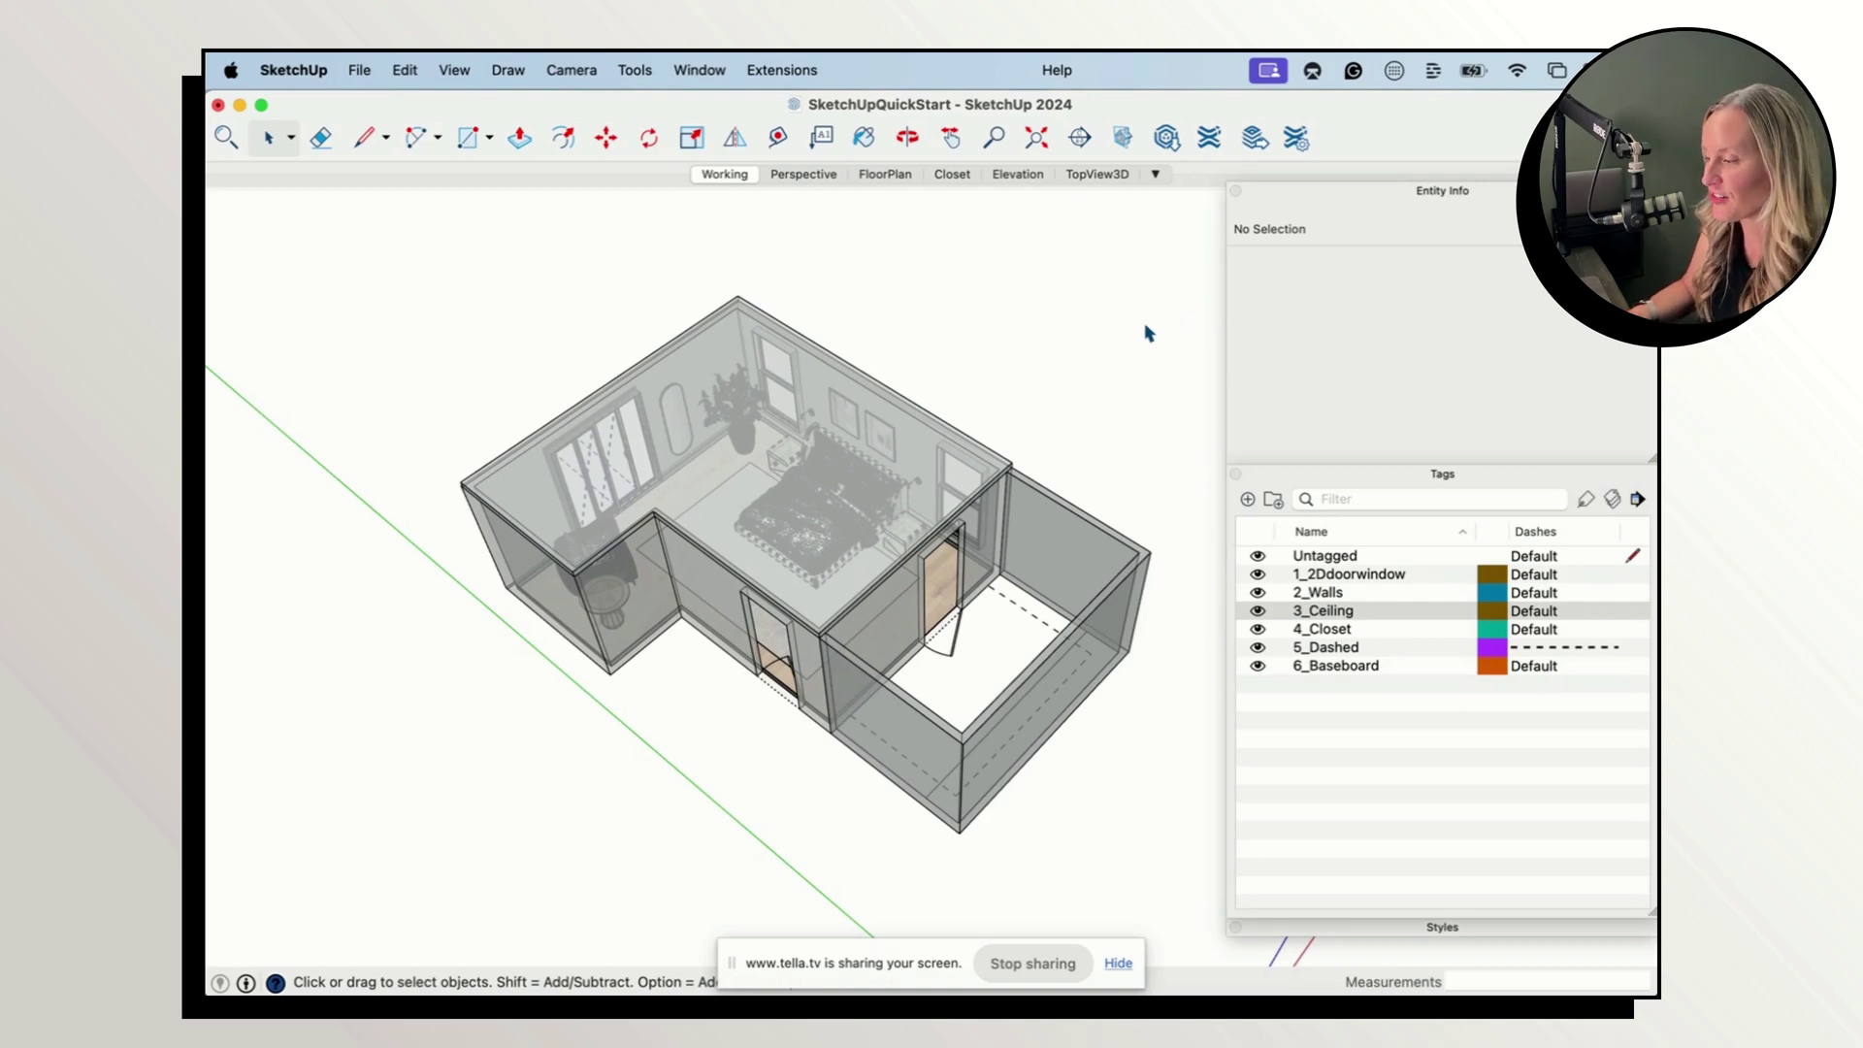
Step: Zoom in and turn off X-ray so the walls and ceiling appear solid
scroll(812, 476, up, 2)
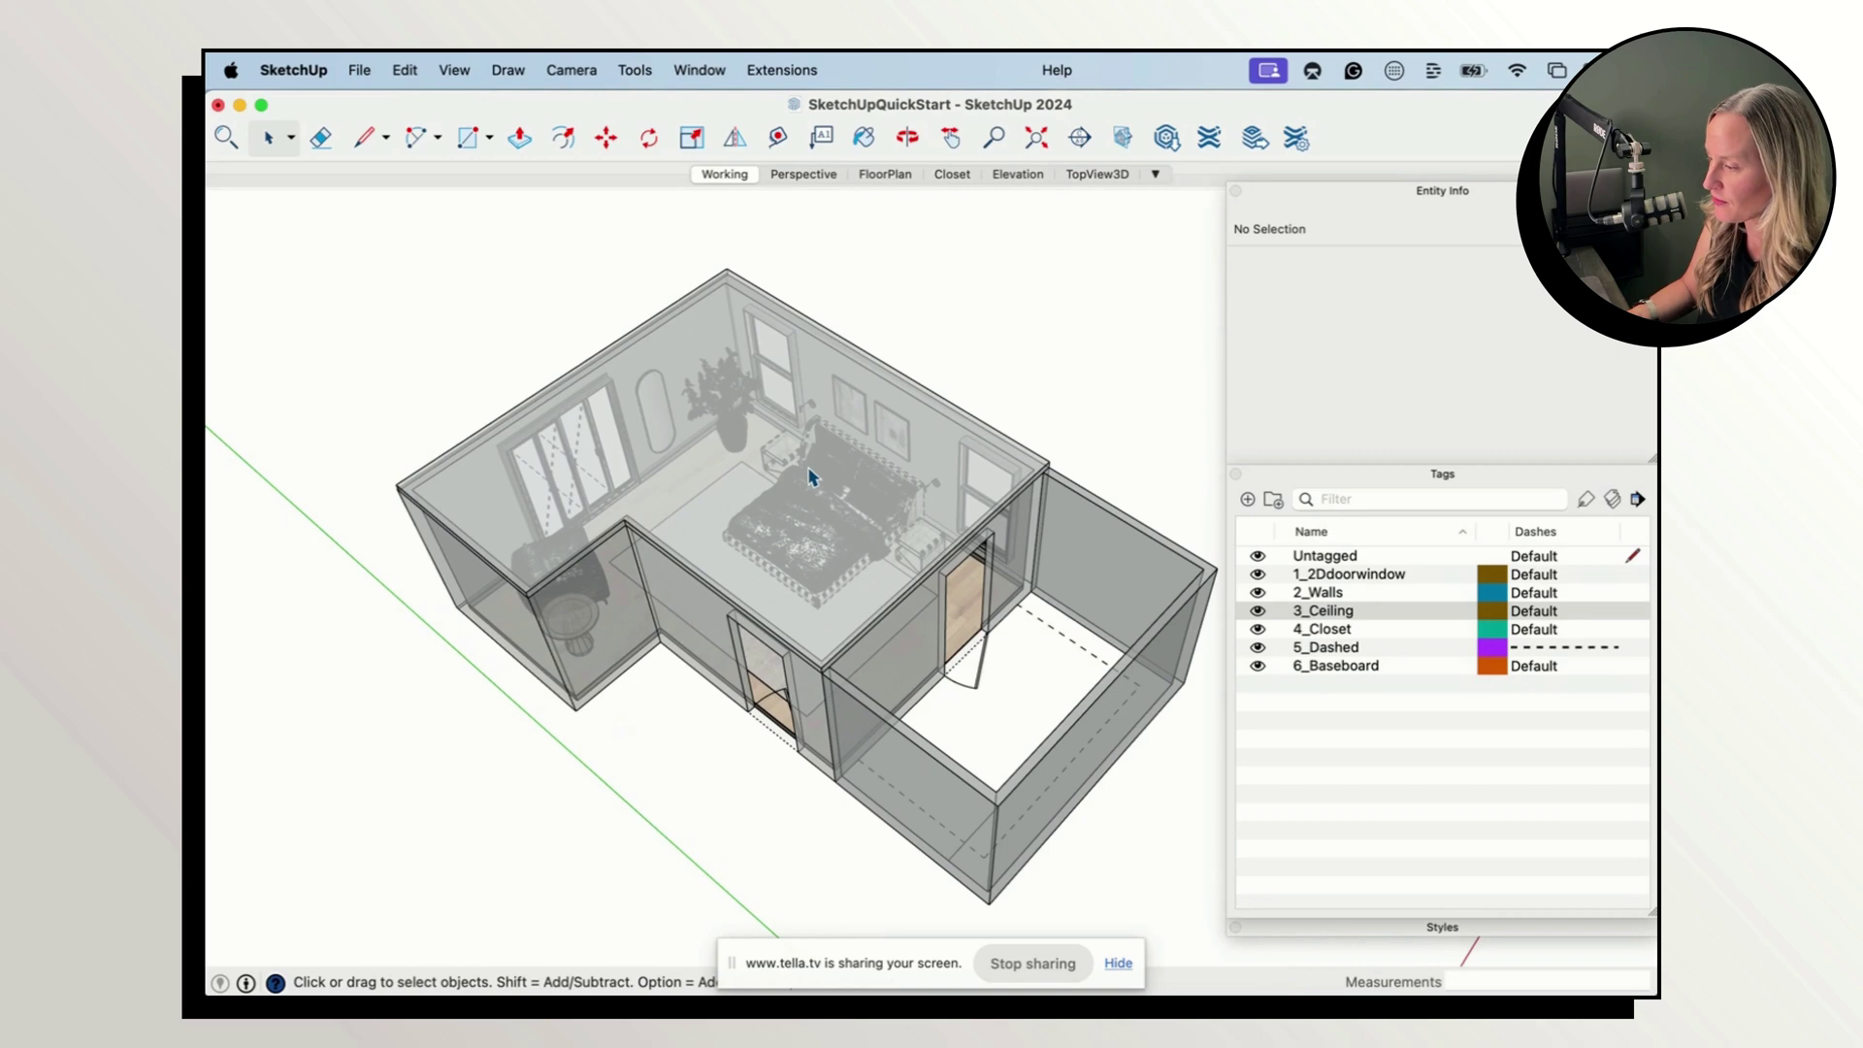
key(x)
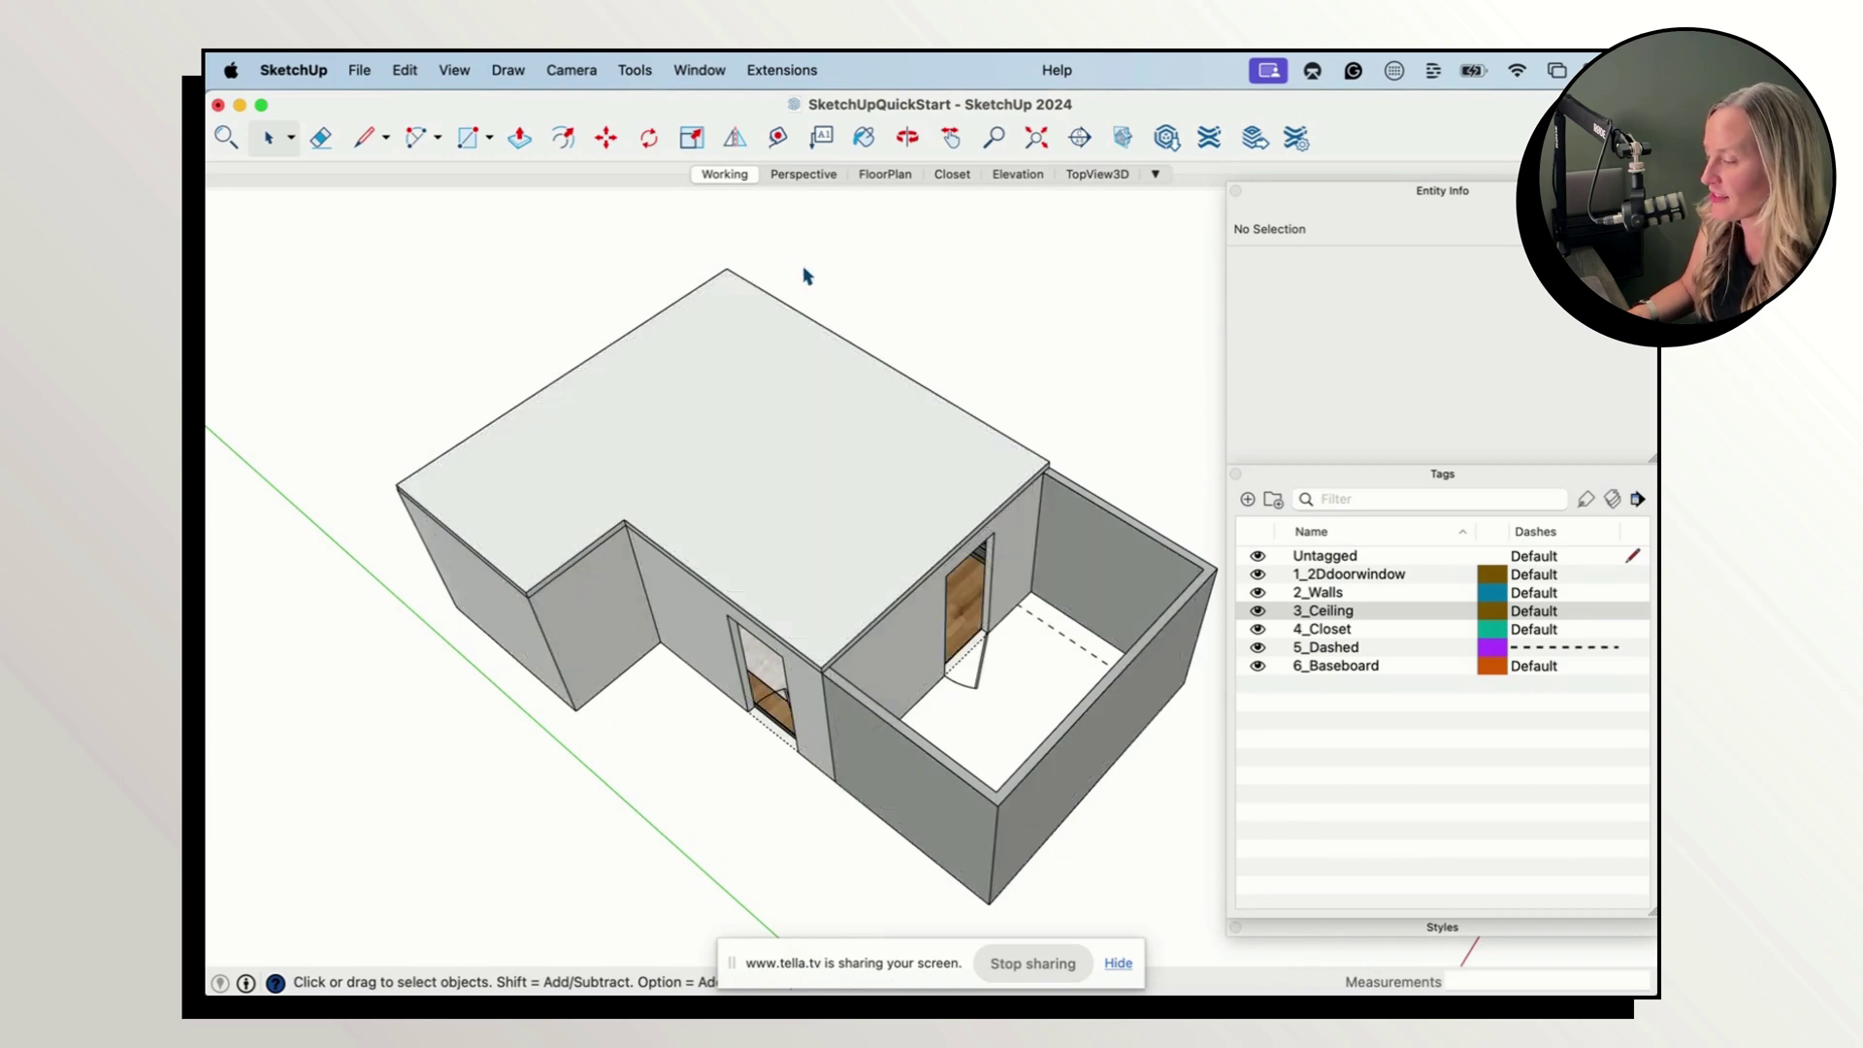